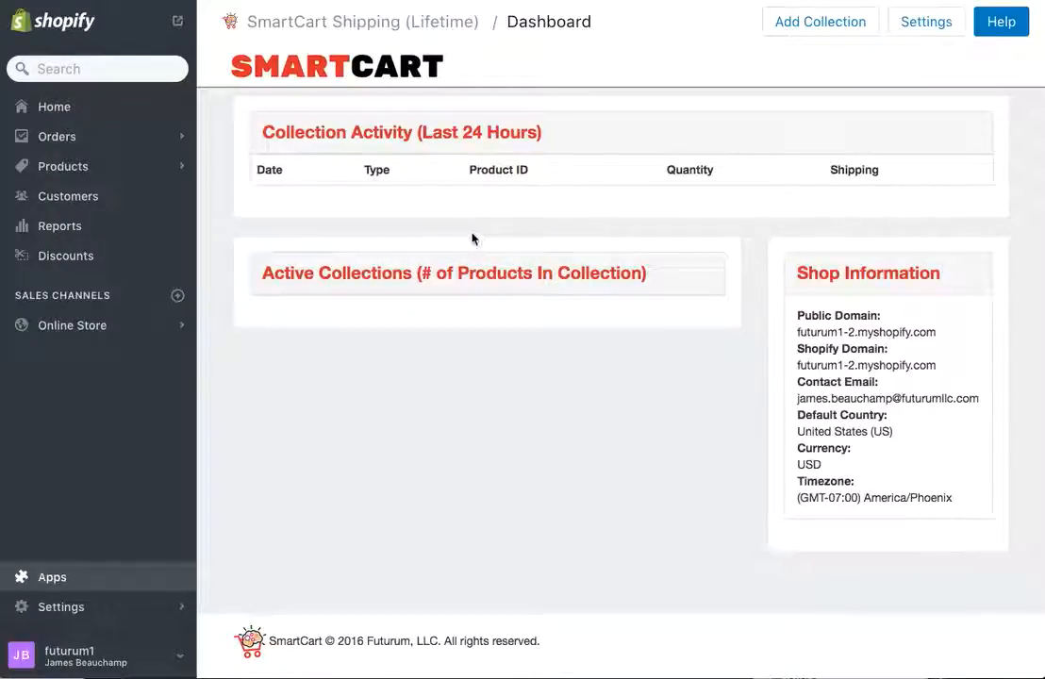
Start a new SmartCart collection with the Free Offer Shipping type and Default Country (US) as the destination.
click(820, 28)
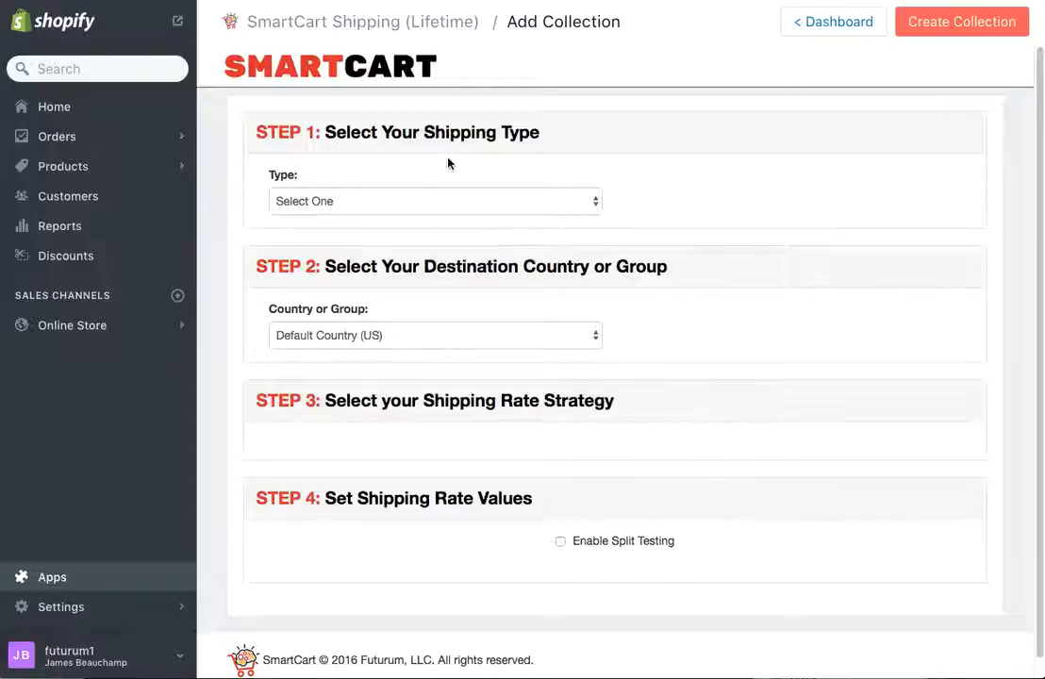
click(377, 201)
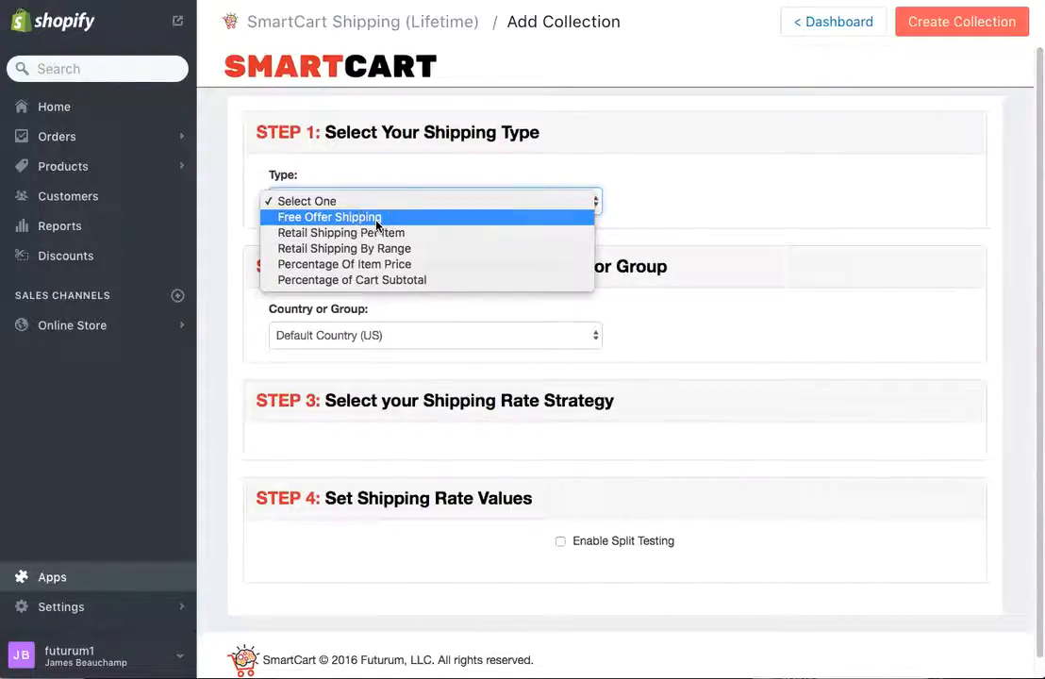
click(376, 218)
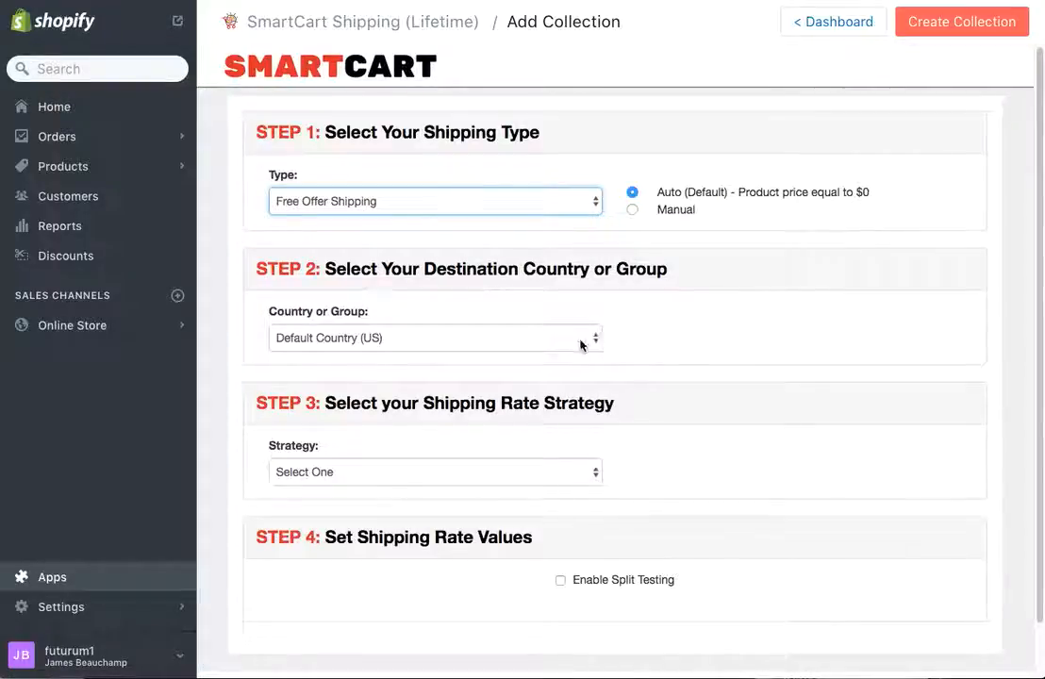
click(409, 340)
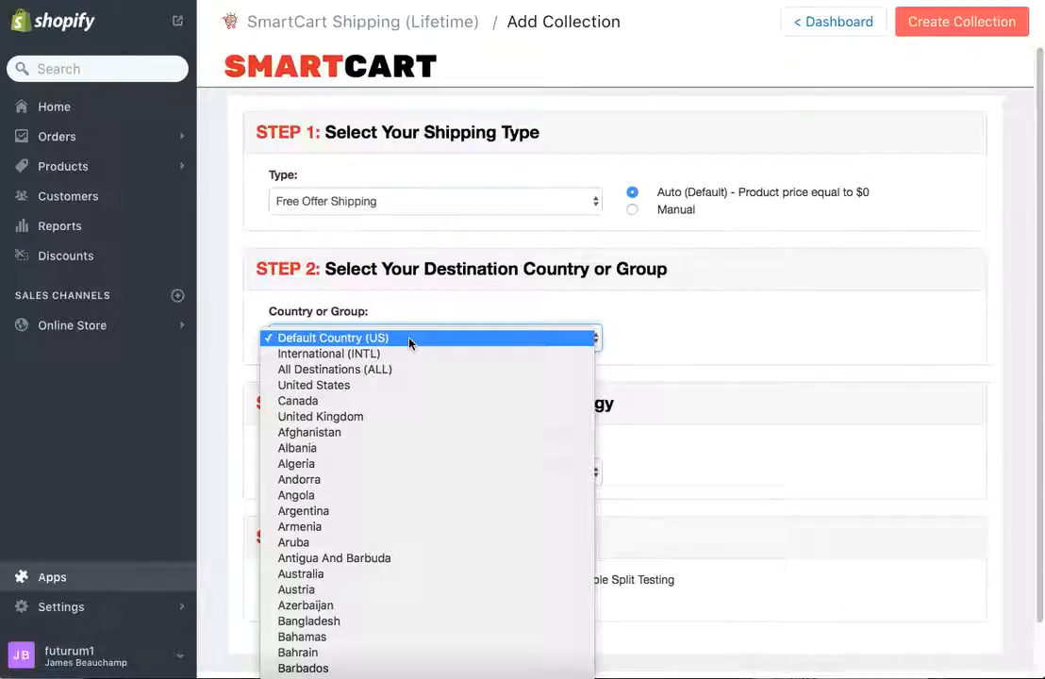
click(412, 309)
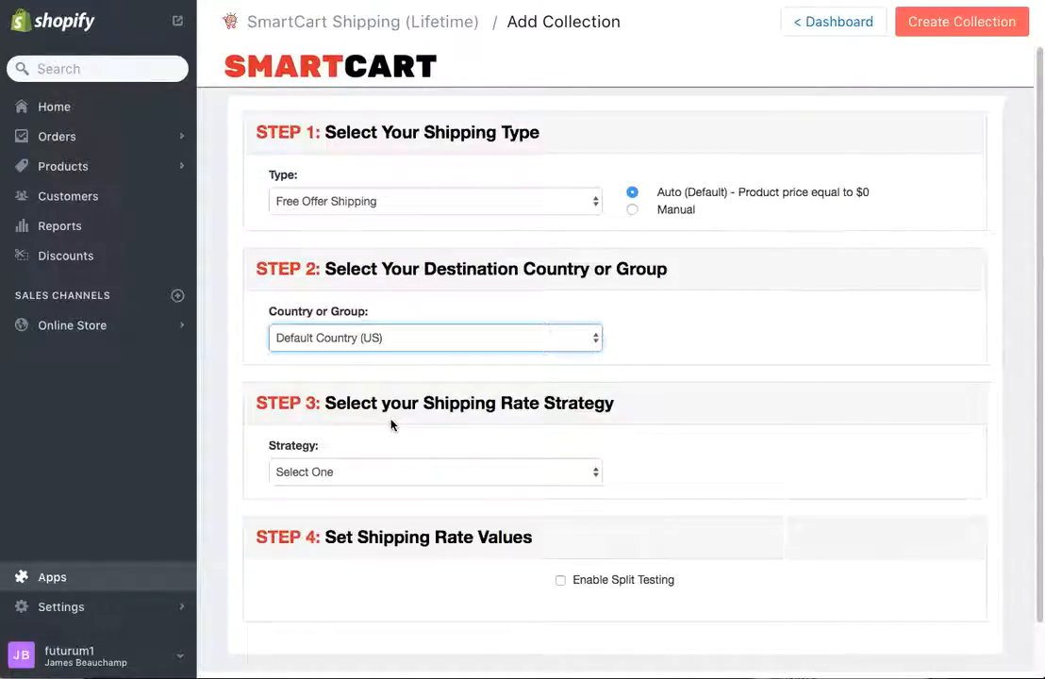
Choose the Single Shipping Rate Per Item strategy, set the rate to 9.95, and create the collection.
click(396, 472)
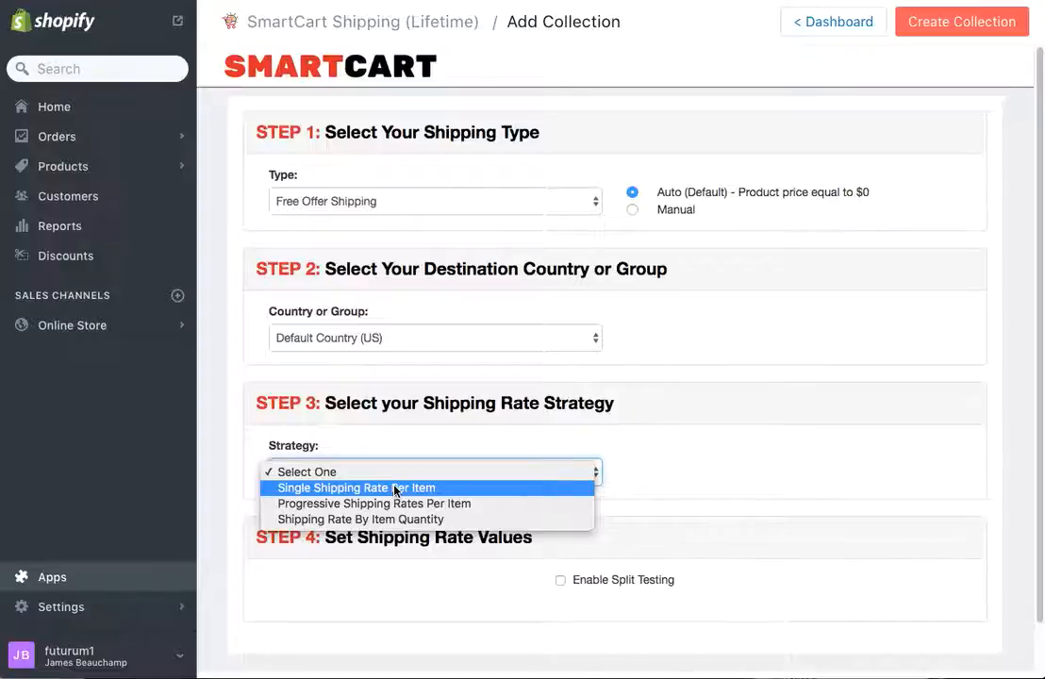
click(395, 488)
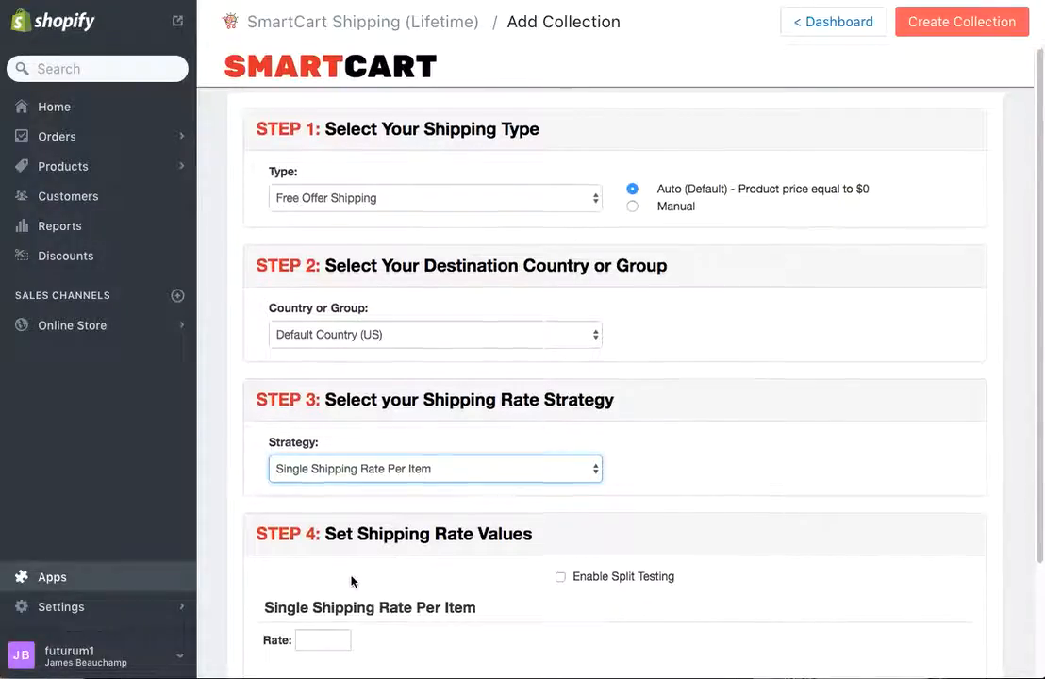
scroll(347, 581, down, 2)
click(324, 563)
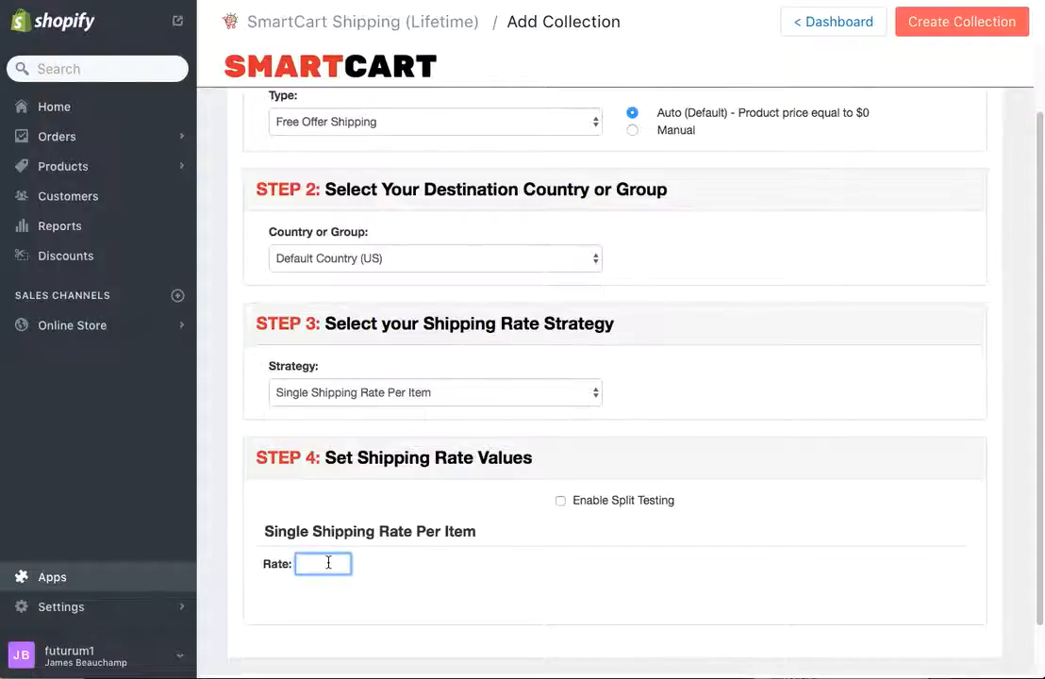
text(9.95)
click(407, 562)
click(943, 30)
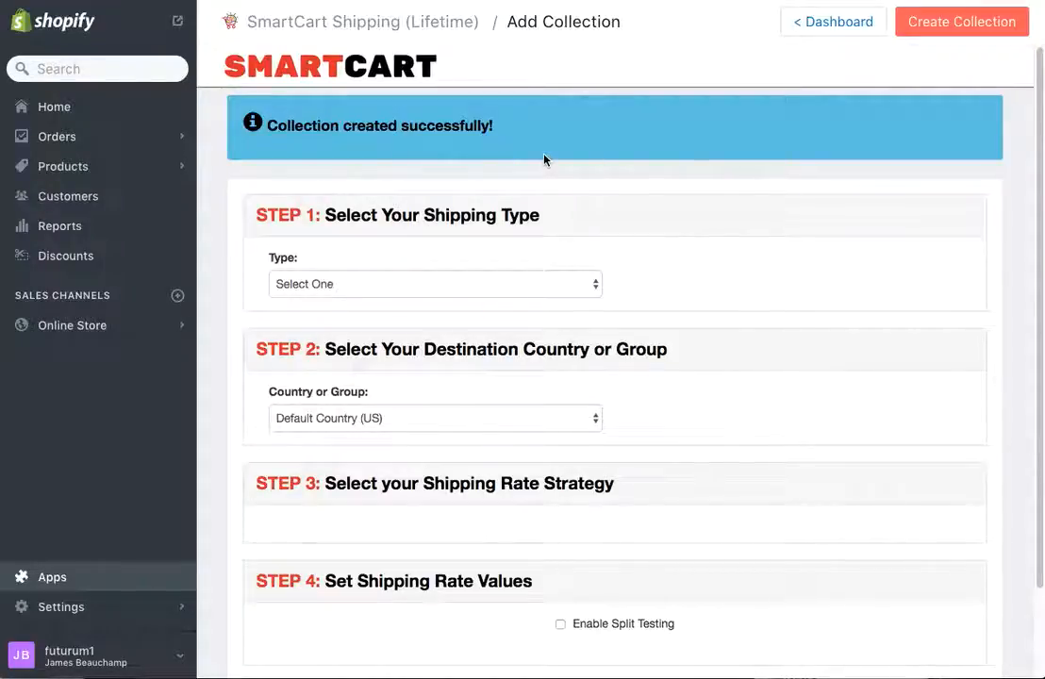
Open the new 9.95 shipping collection among the store's product collections and review its description, conditions and matching products.
click(74, 177)
click(104, 153)
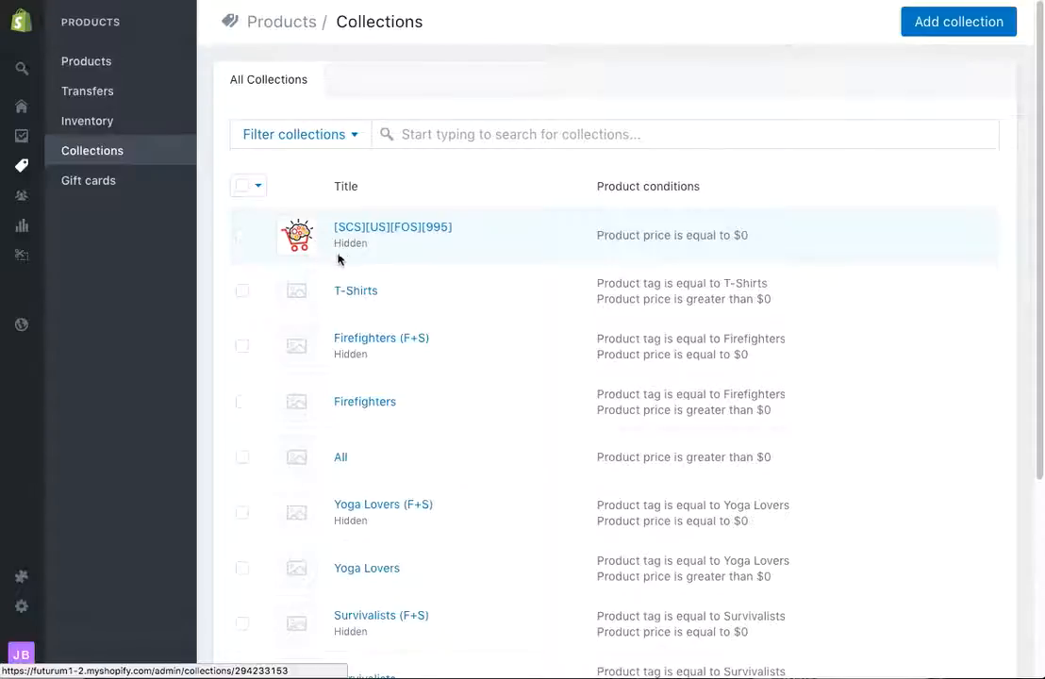
drag(337, 245, 373, 242)
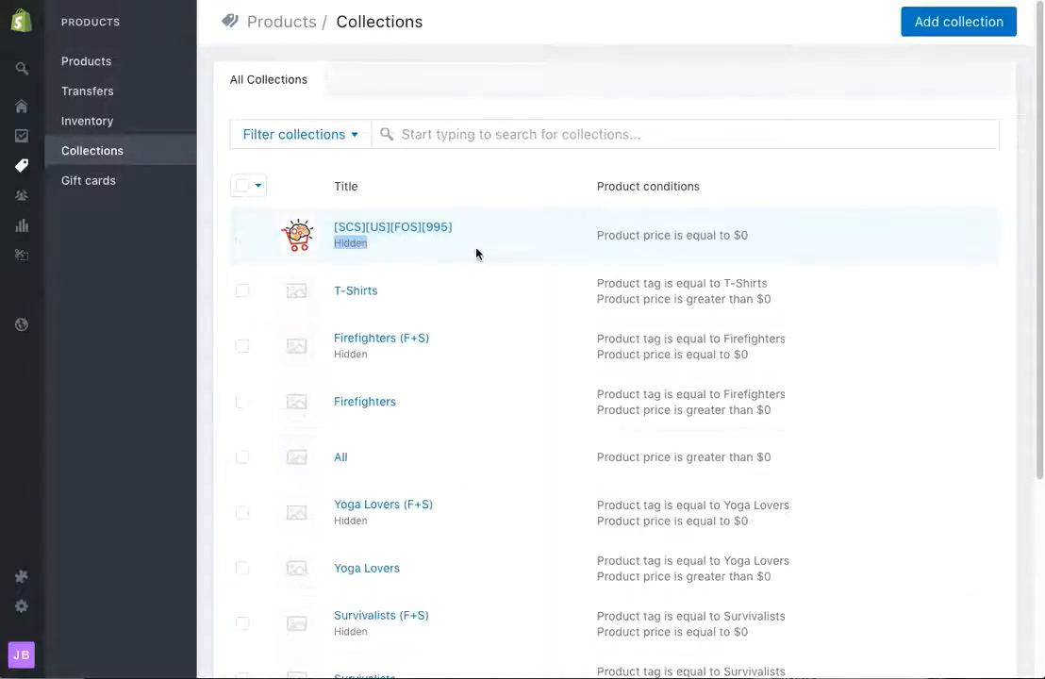
click(406, 230)
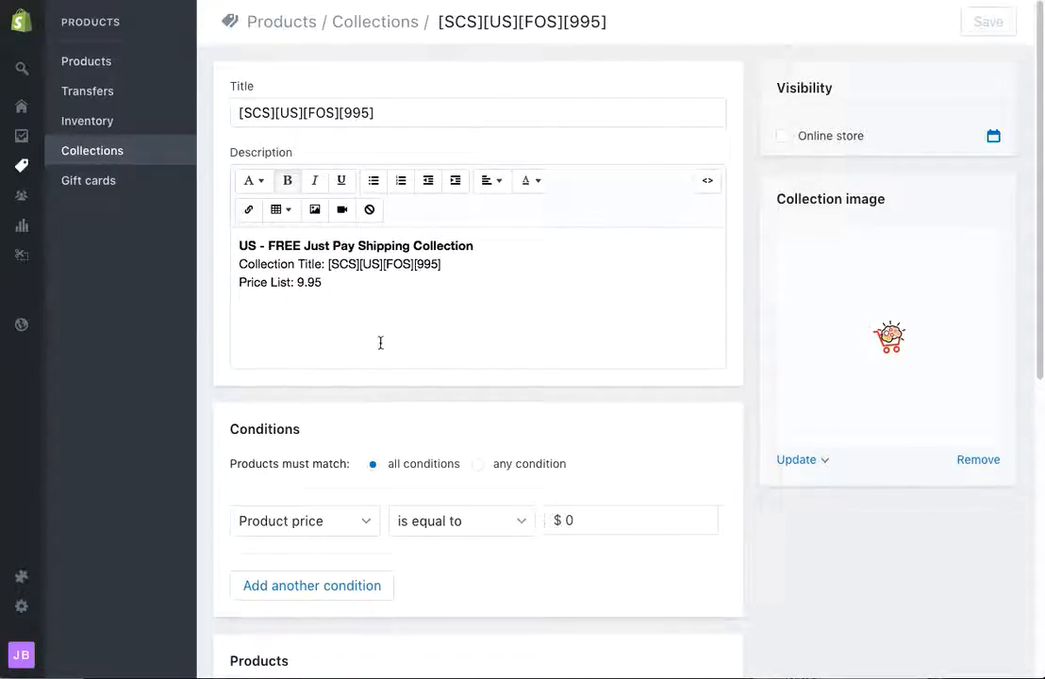
scroll(415, 412, down, 1)
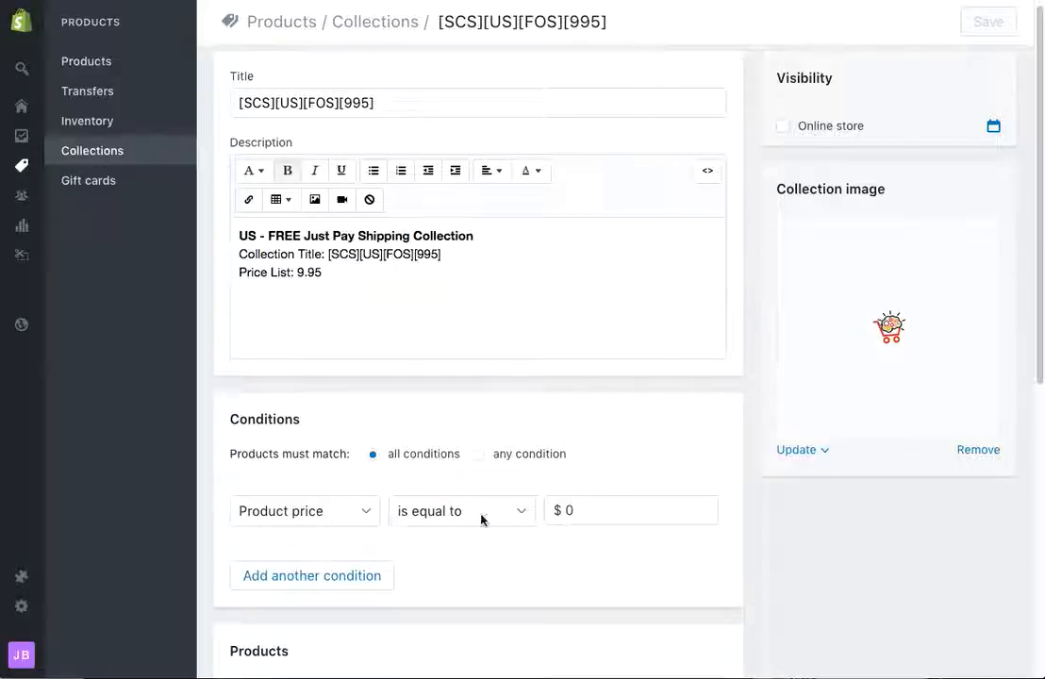
scroll(635, 508, down, 5)
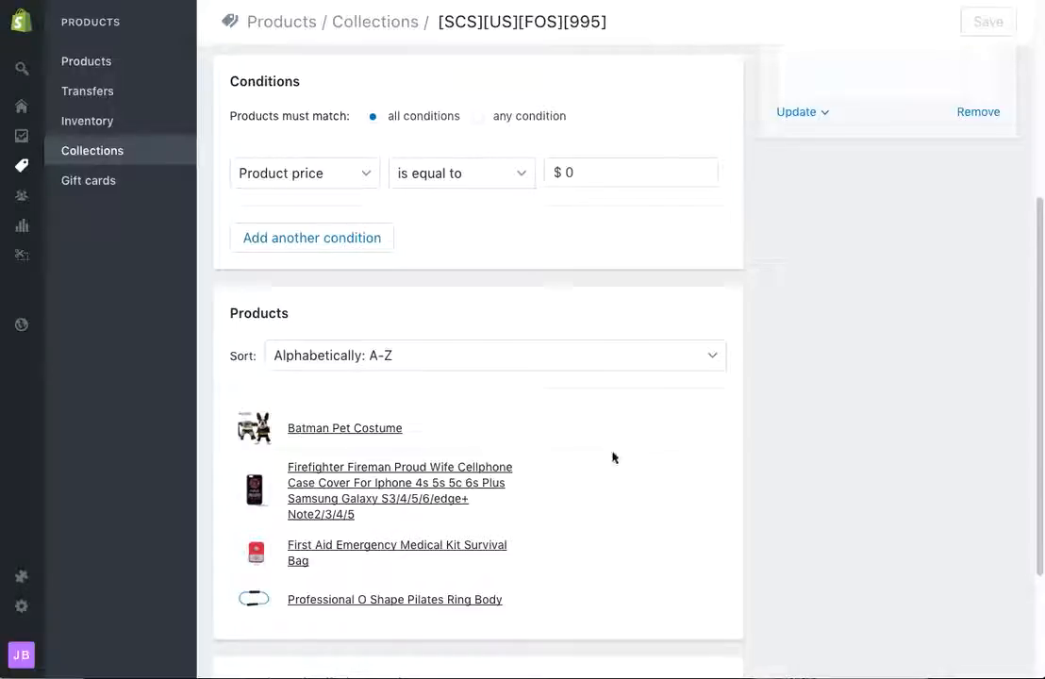
scroll(601, 490, up, 3)
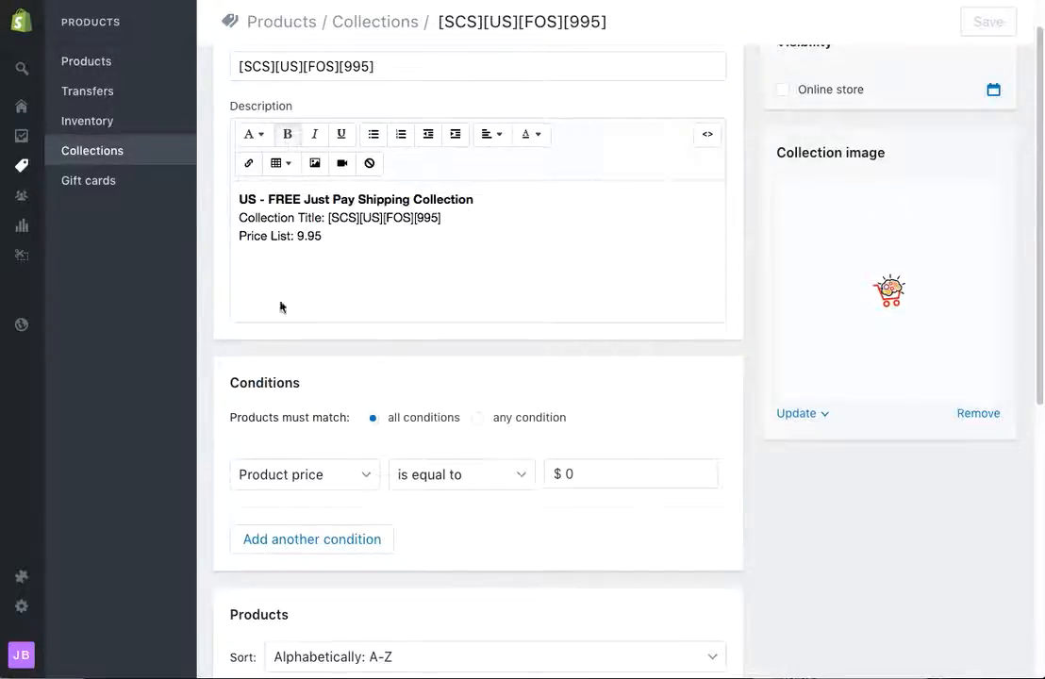
scroll(288, 307, up, 1)
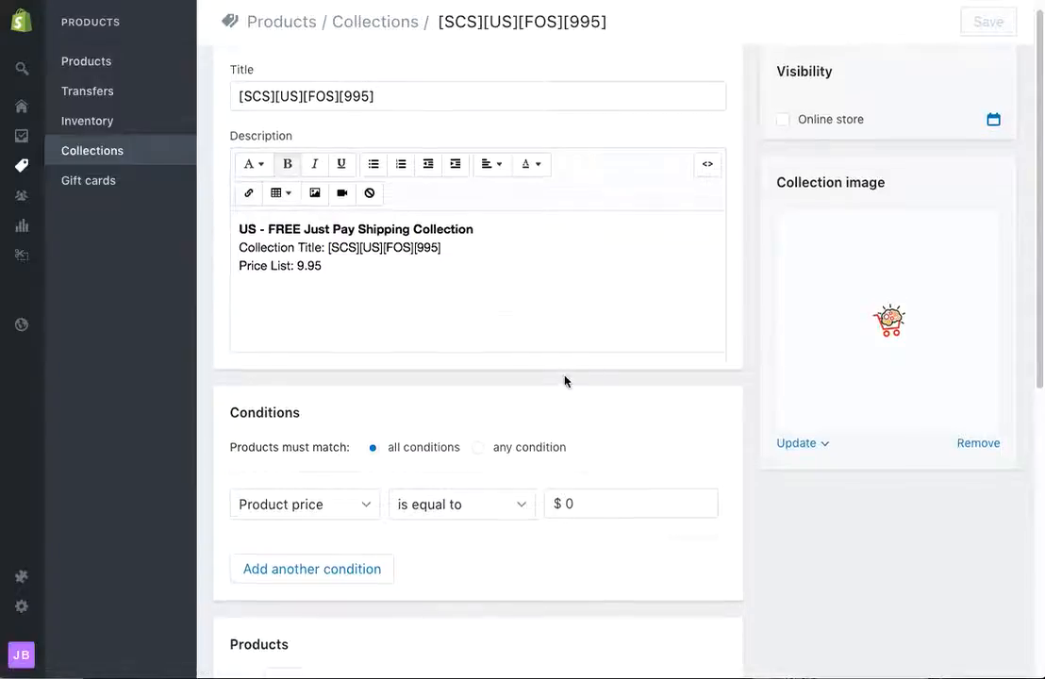
scroll(257, 327, up, 1)
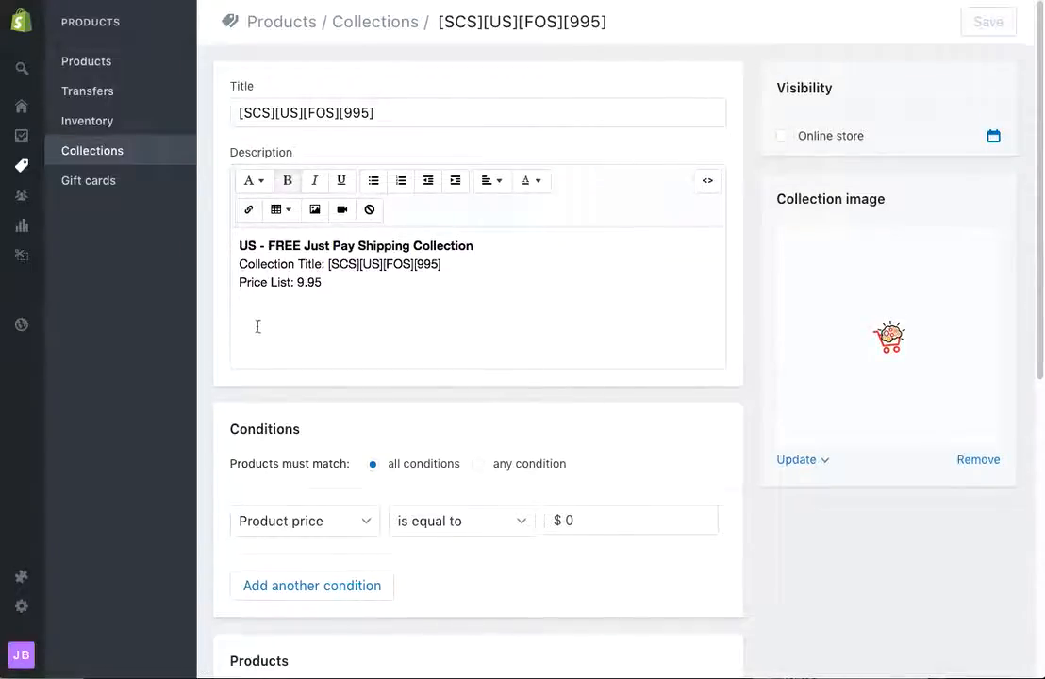
Start another SmartCart Shipping collection with the Free Offer Shipping type and the Progressive Shipping Rates Per Item strategy.
click(24, 582)
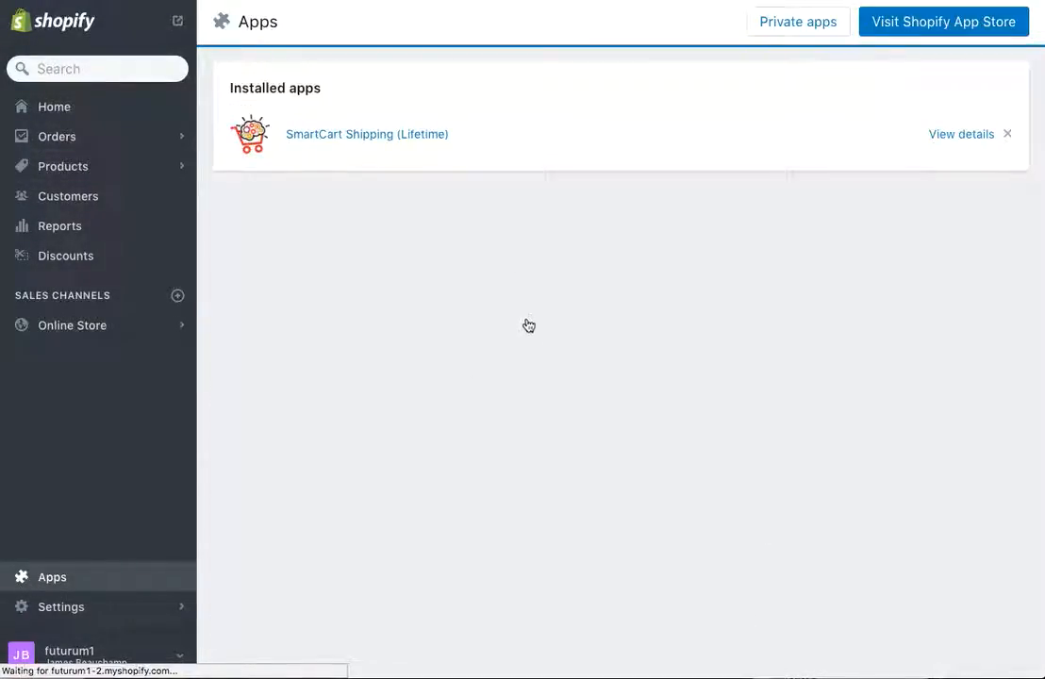
click(359, 139)
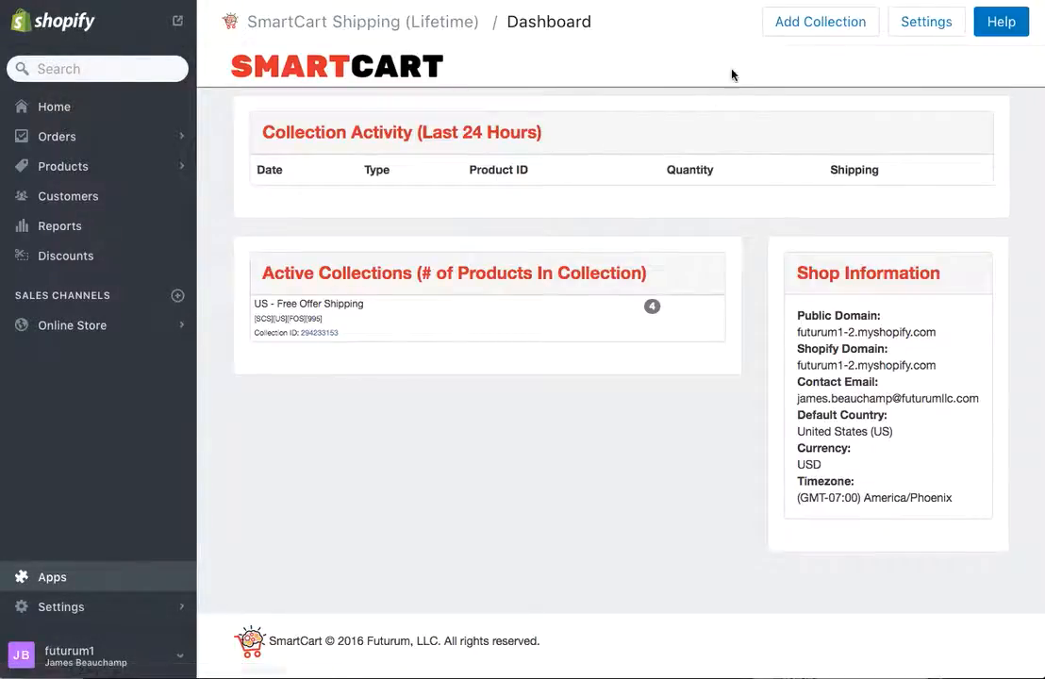
click(797, 29)
click(560, 202)
click(556, 217)
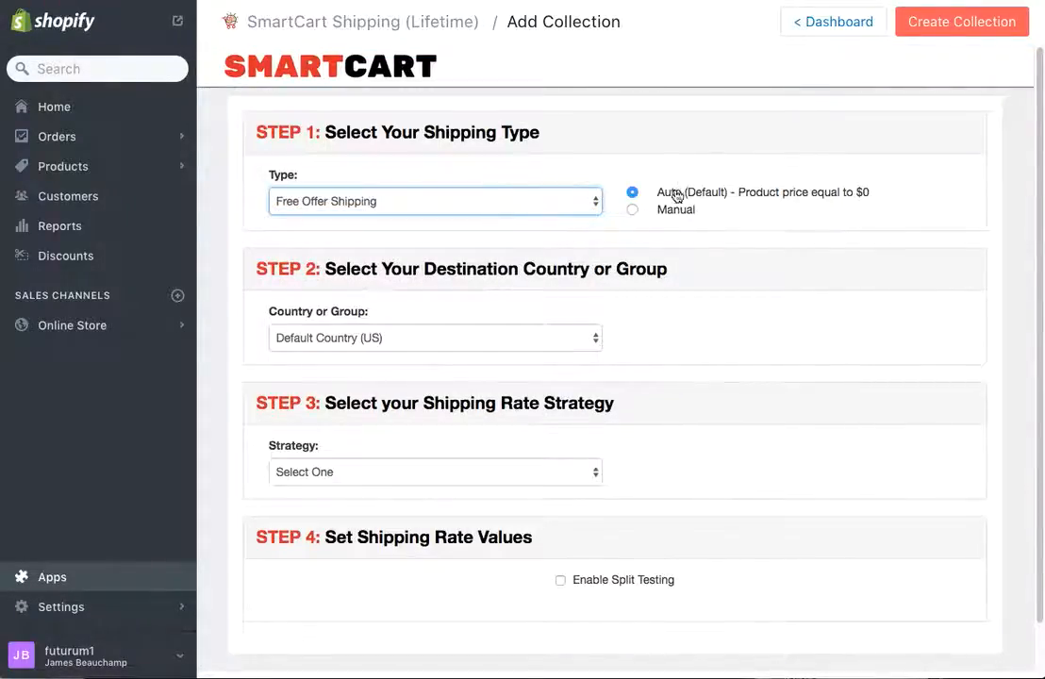
click(479, 476)
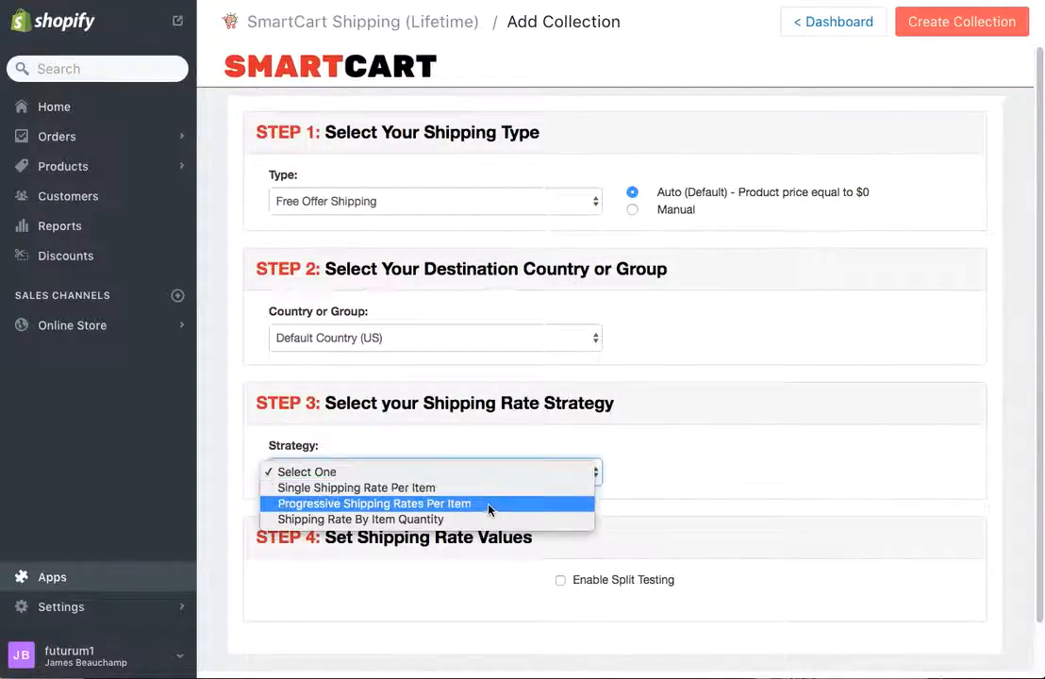
click(487, 506)
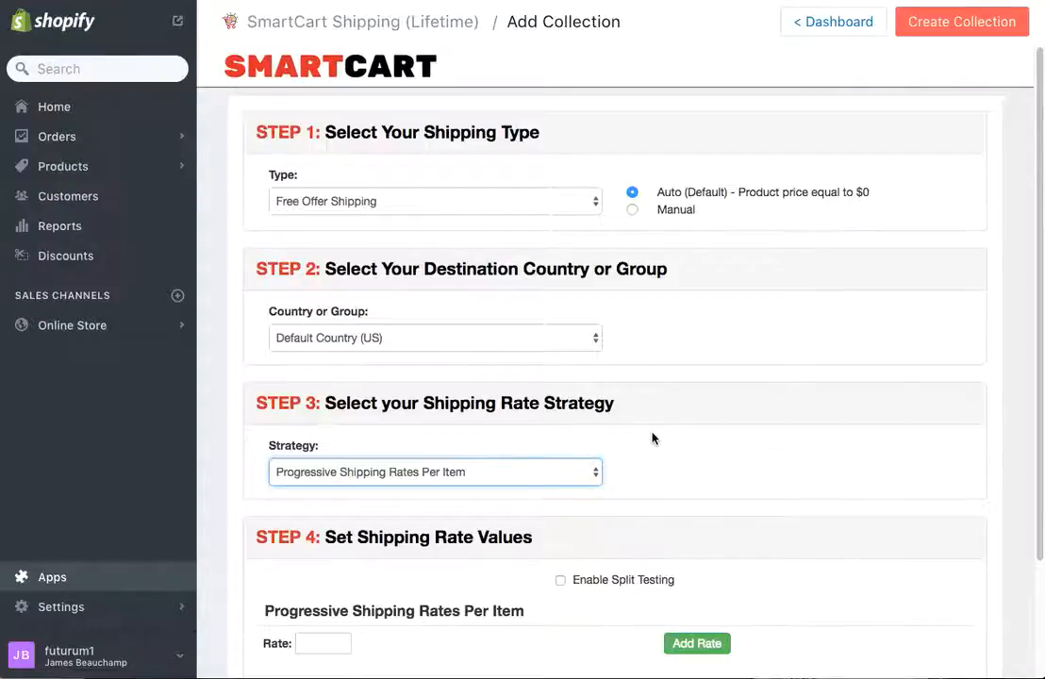
Set the first progressive shipping rate to 10.97 and add a second rate of 8.95.
scroll(644, 474, down, 2)
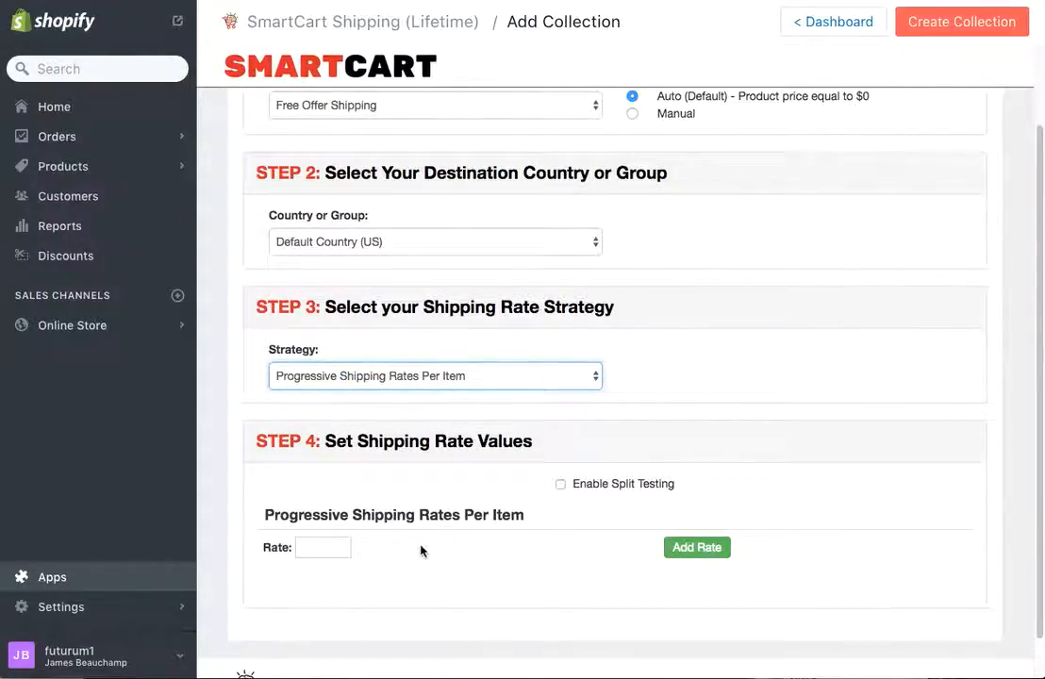
click(322, 550)
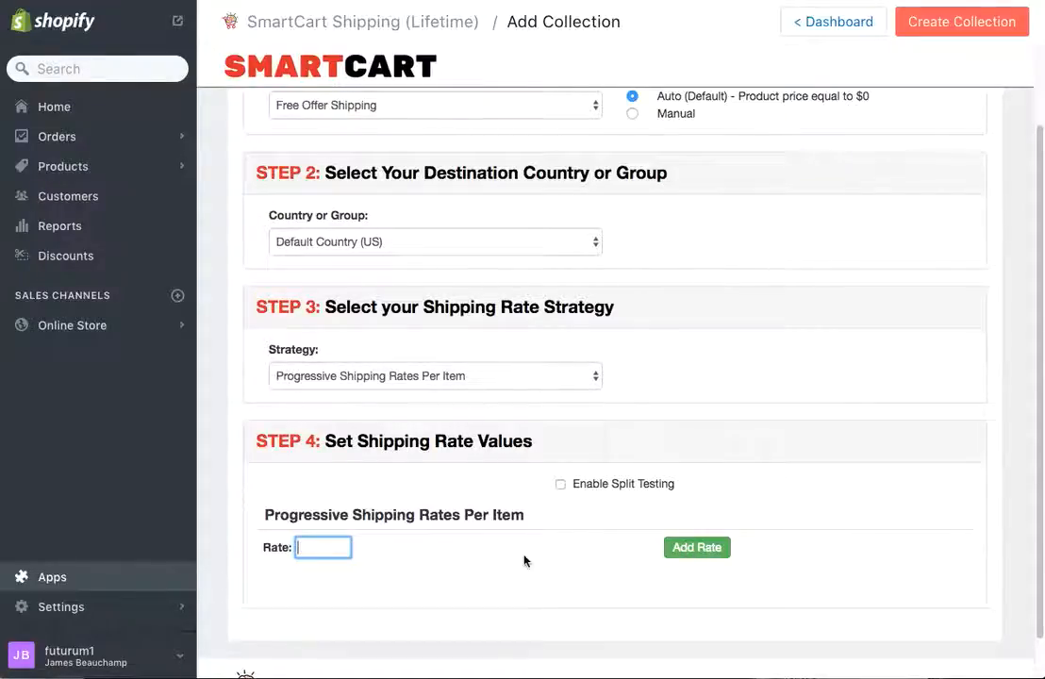
click(308, 547)
text(10.97)
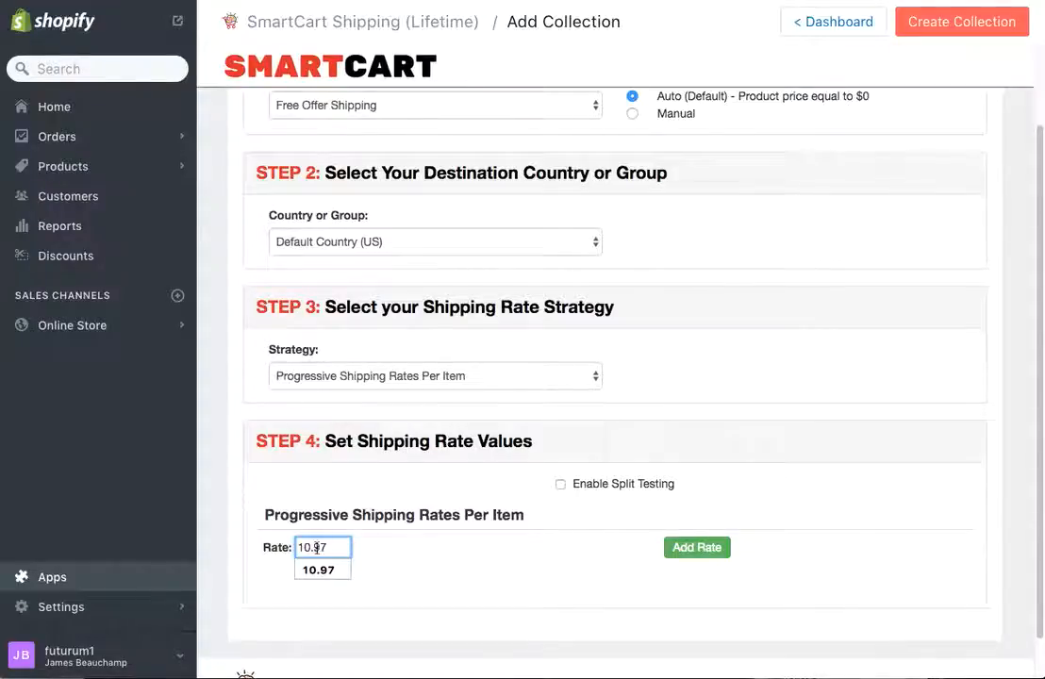
click(697, 548)
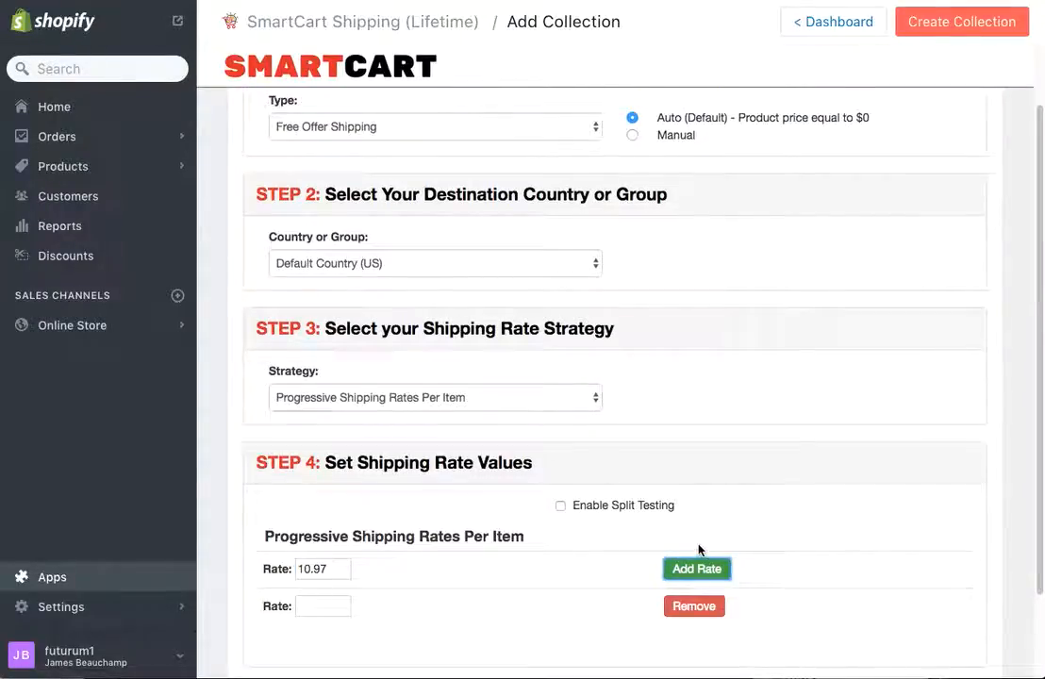
click(330, 607)
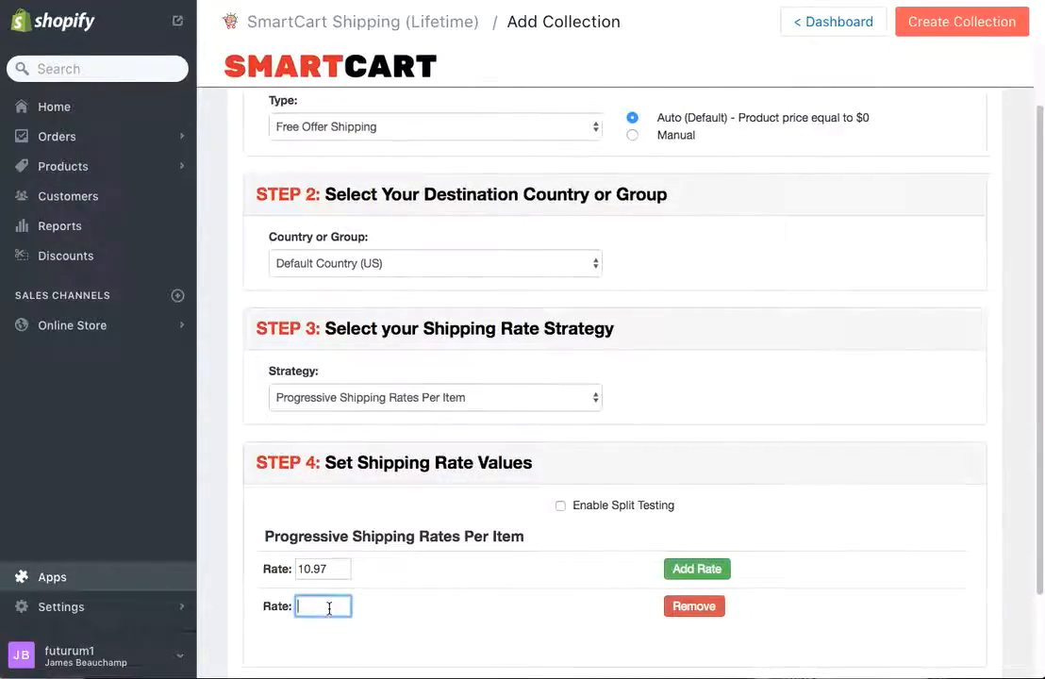
text(8.95)
Add a third progressive shipping rate of 9.97 and create the collection.
click(697, 569)
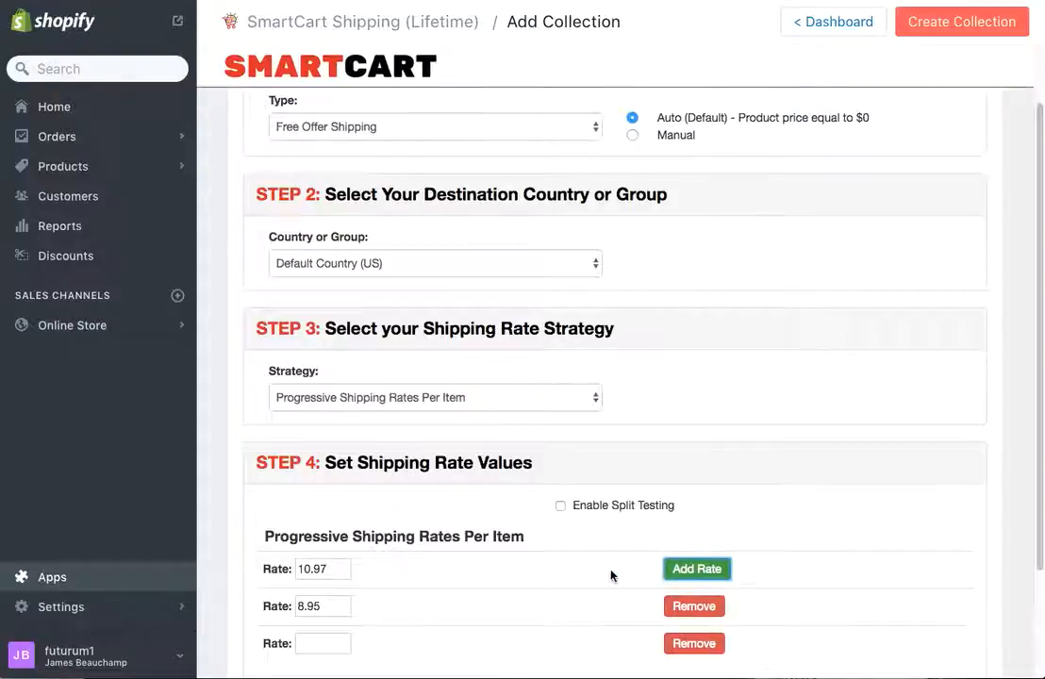
scroll(611, 574, down, 1)
click(336, 621)
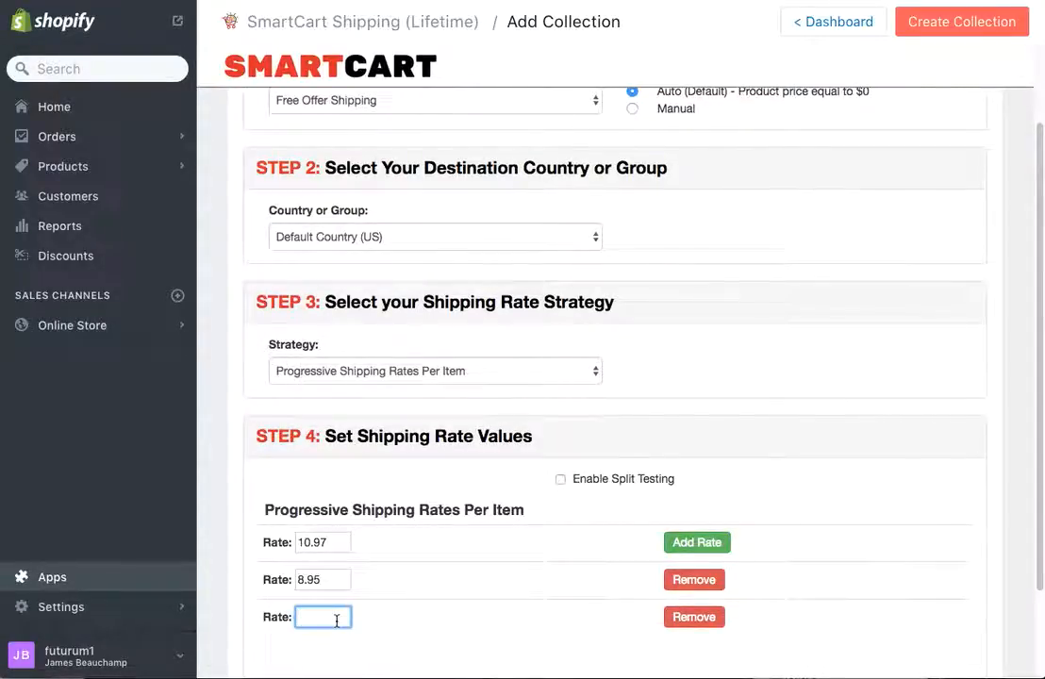
text(9.97)
click(607, 602)
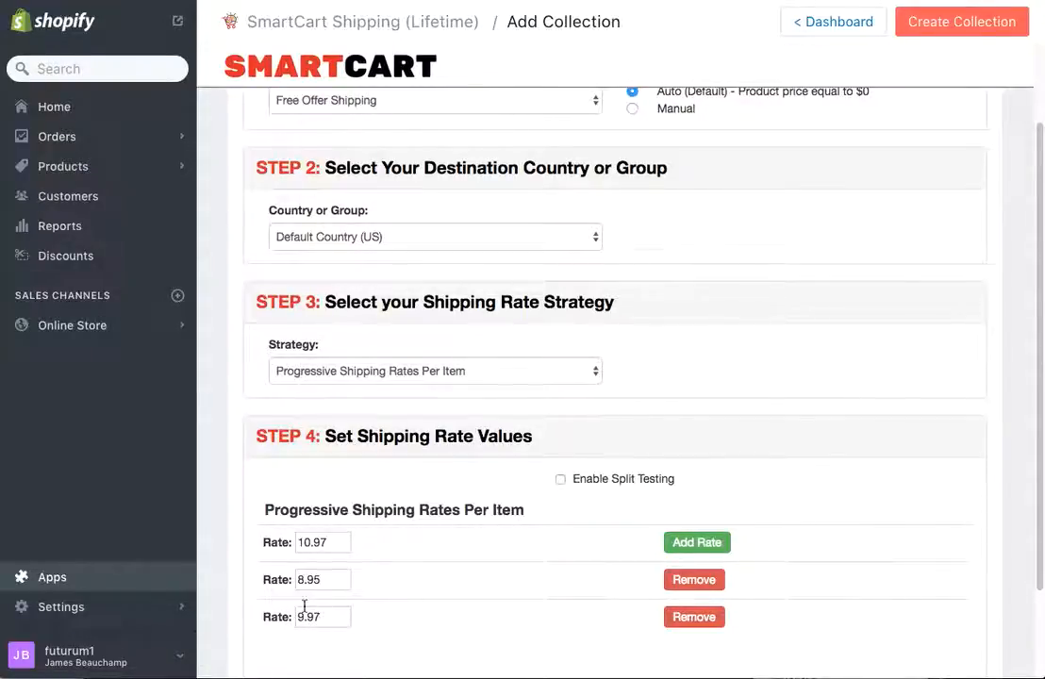
click(942, 23)
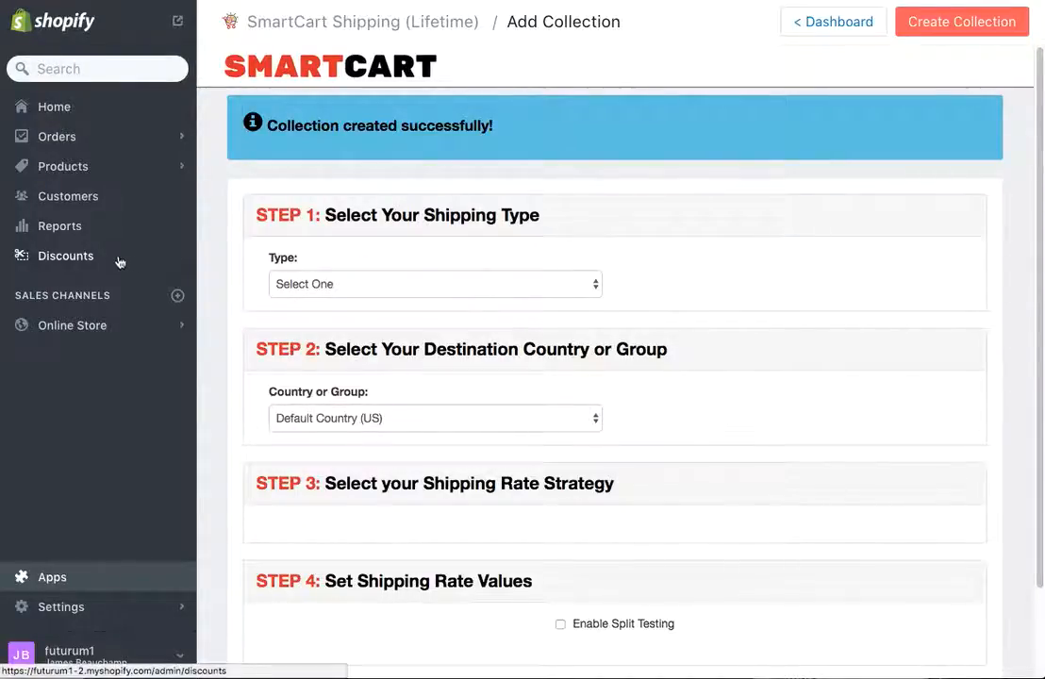
Open the new progressive-rate collection among the store's product collections and review its description and conditions.
click(55, 167)
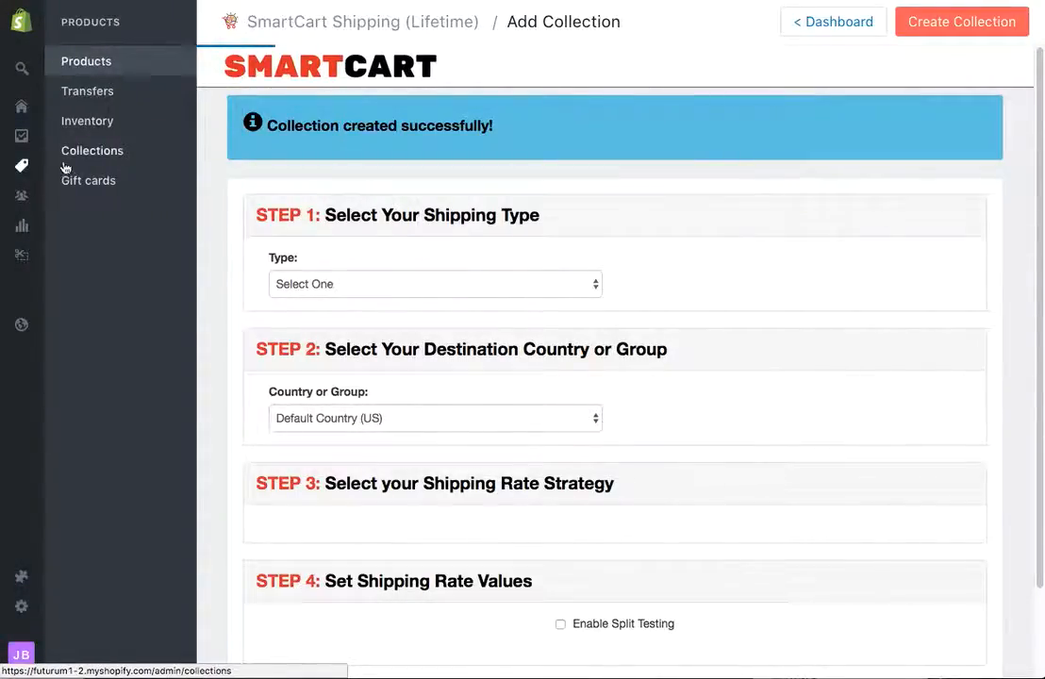
click(78, 153)
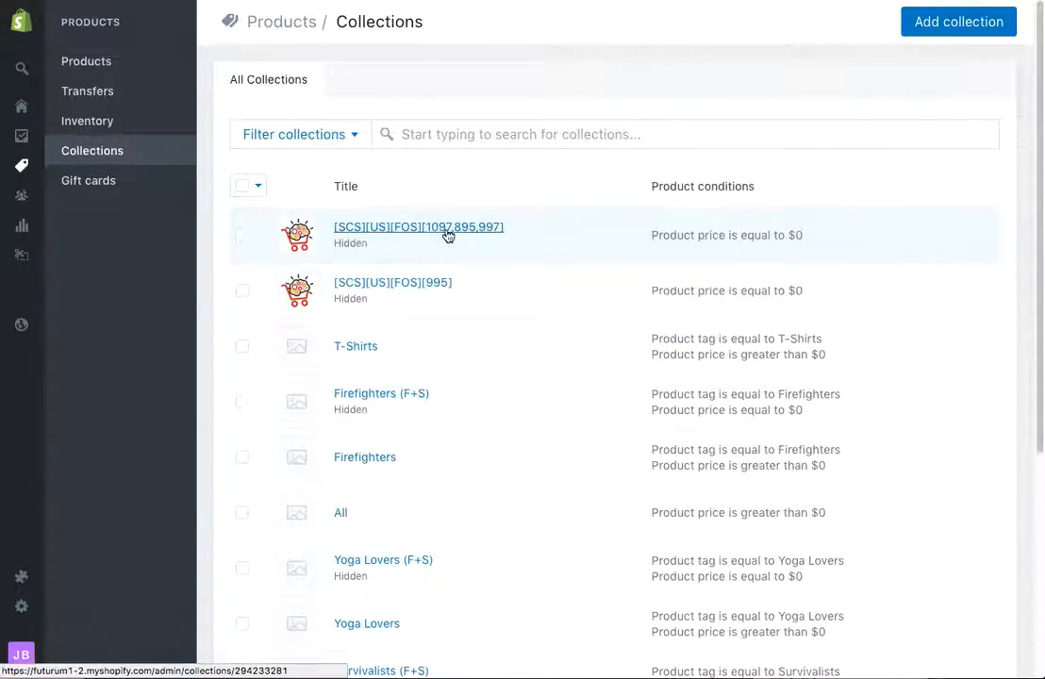
click(468, 232)
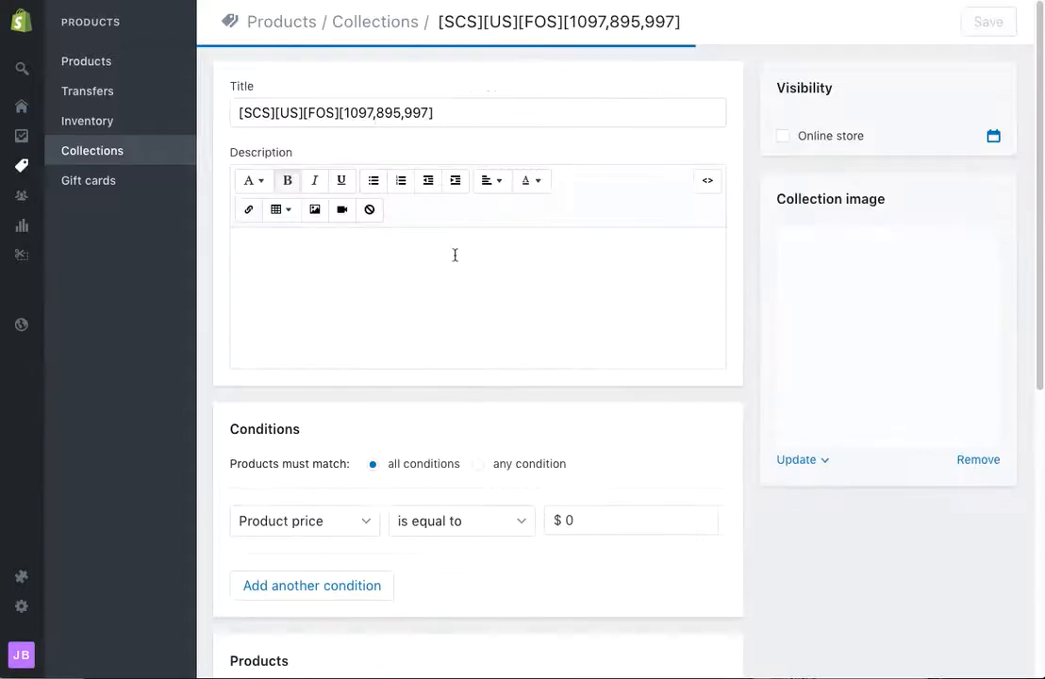
scroll(492, 481, down, 1)
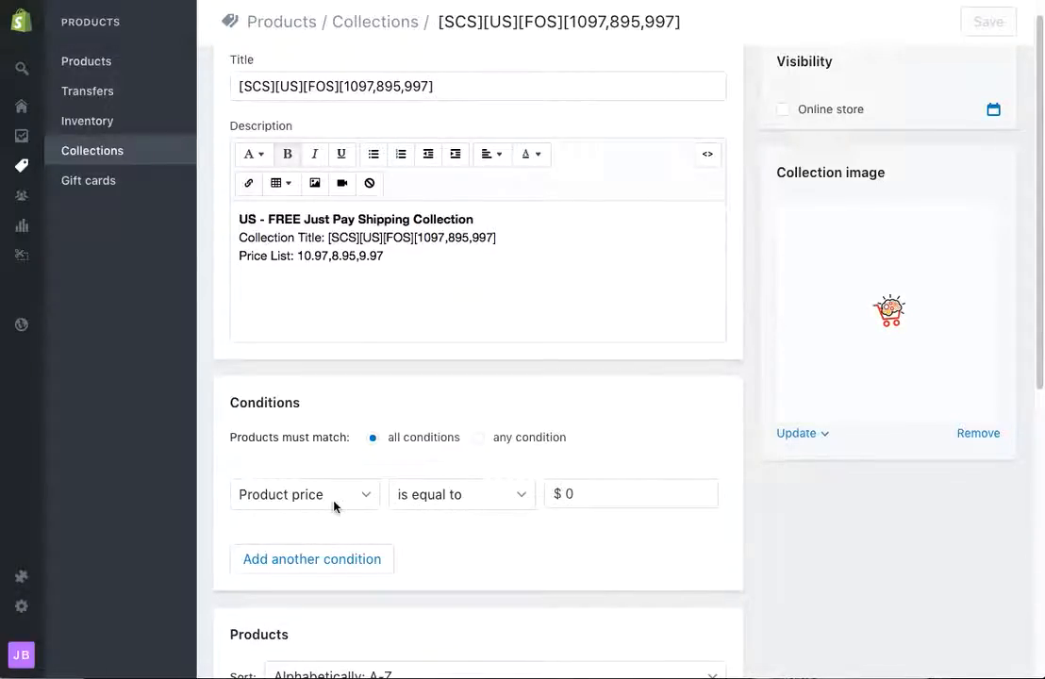
Examine the products included in the progressive-rate free offer collection.
scroll(723, 516, down, 5)
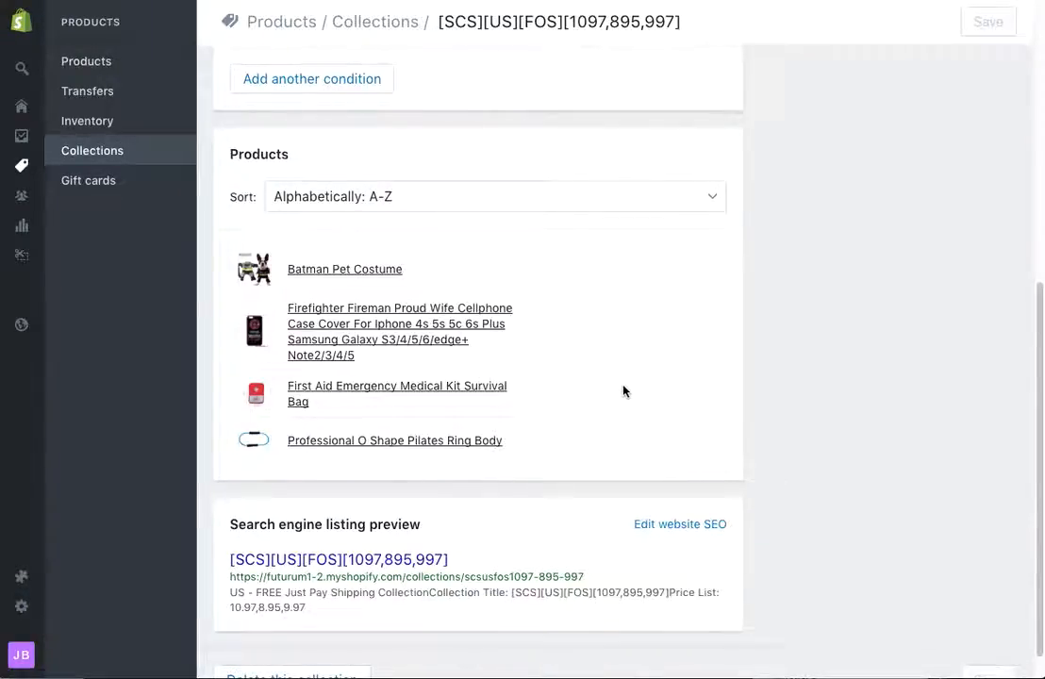
scroll(622, 391, up, 5)
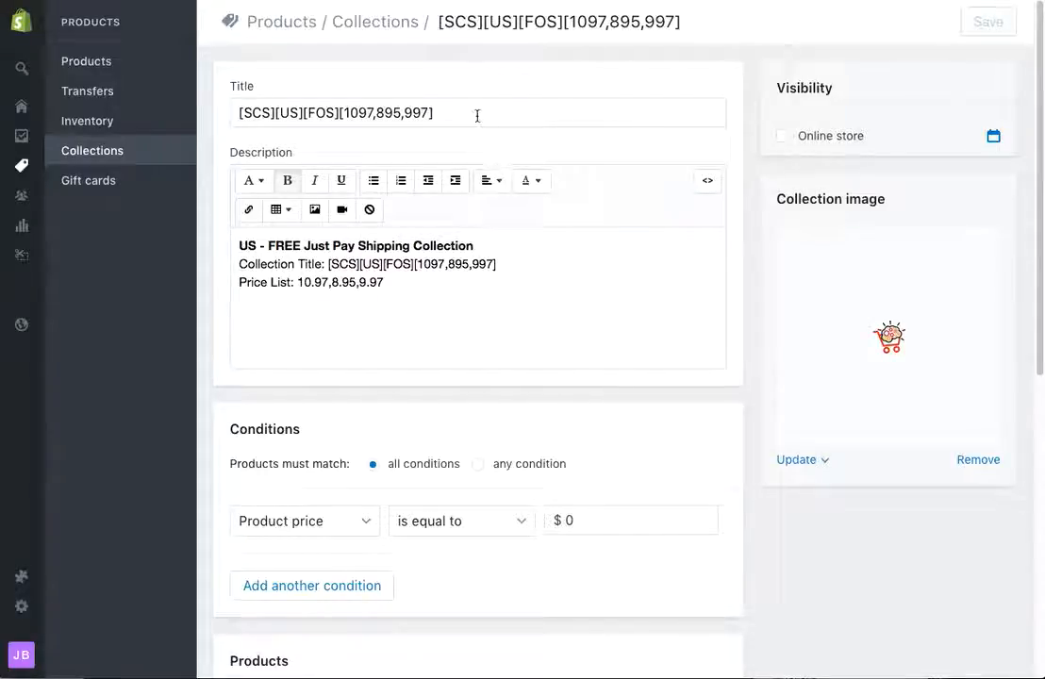
Leave the collection's page and open the SmartCart Shipping app's dashboard.
click(380, 26)
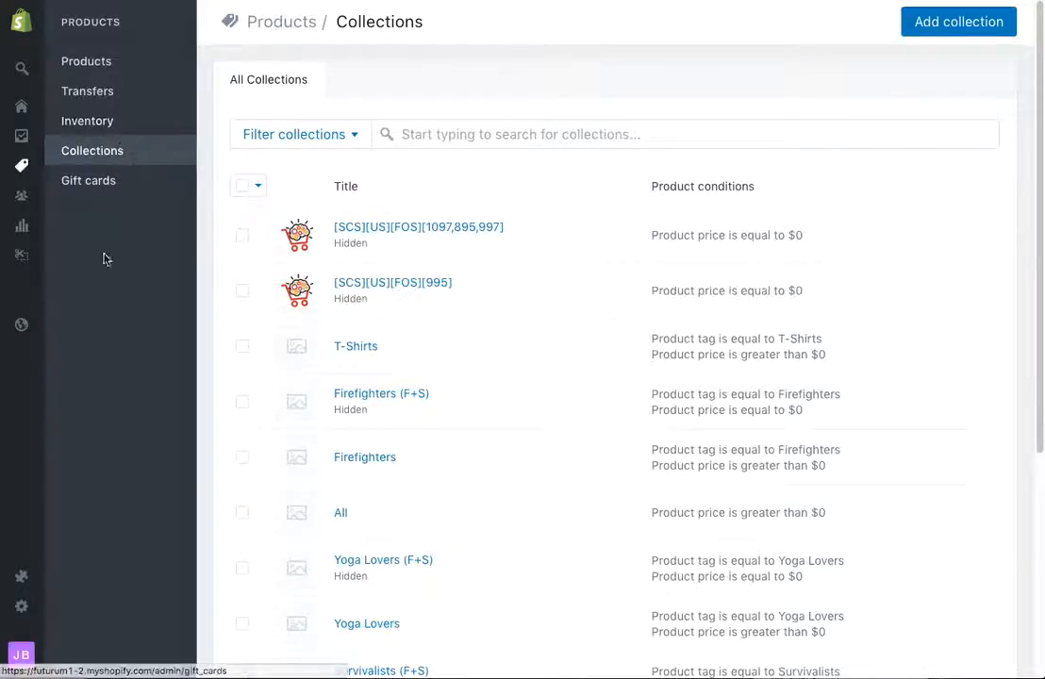
click(28, 577)
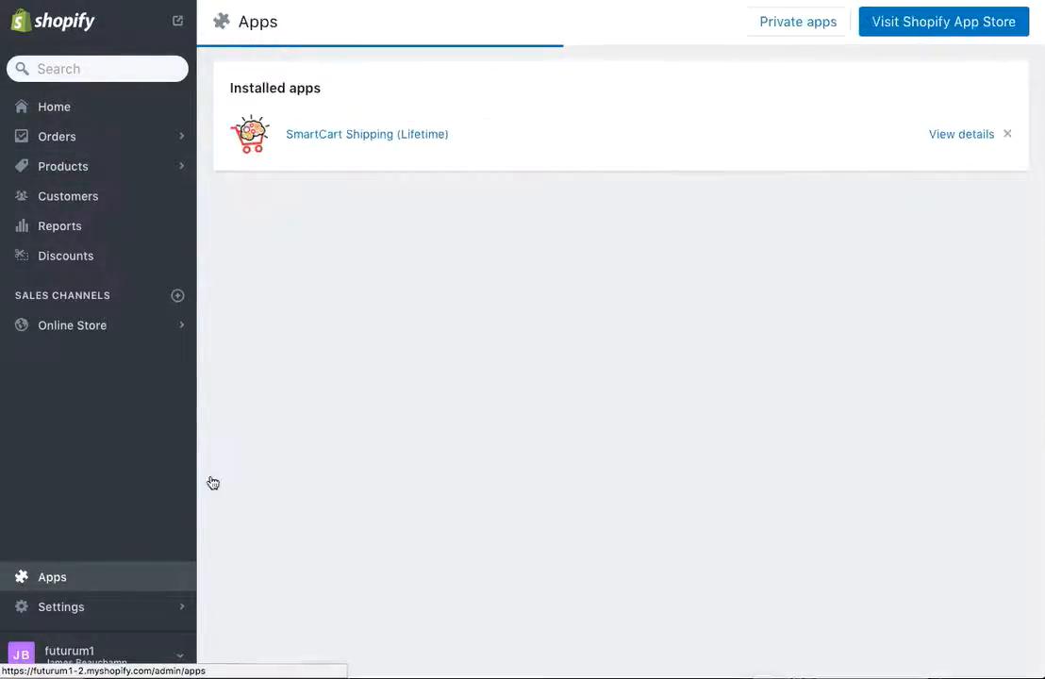
click(348, 137)
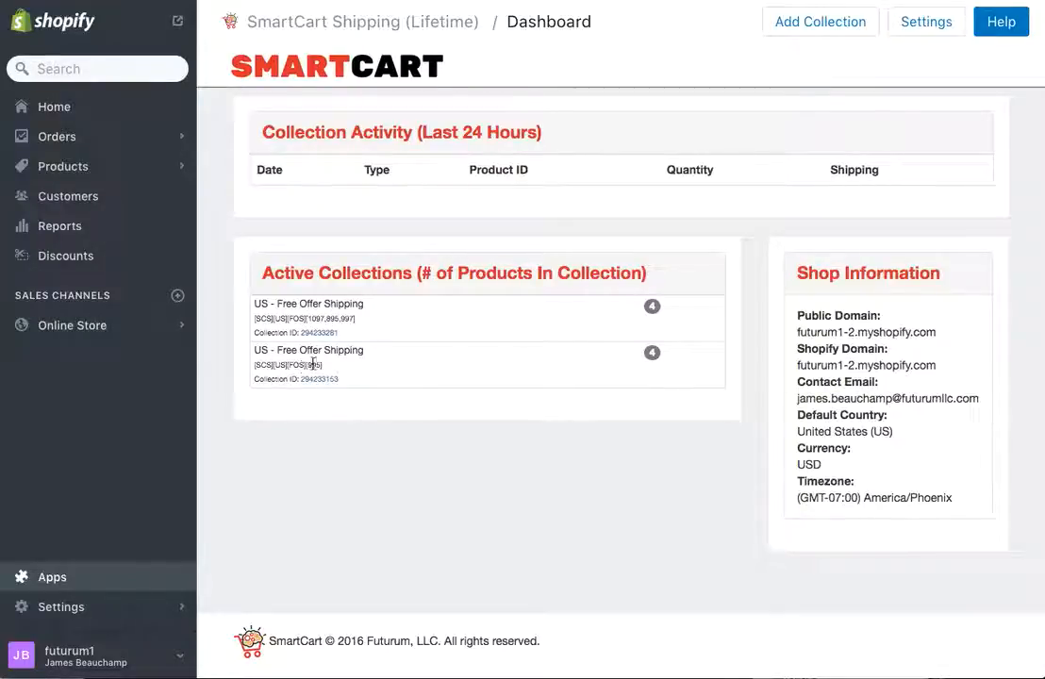
Start a SmartCart collection with the Free Offer Shipping type and the Shipping Rate By Item Quantity strategy.
click(815, 28)
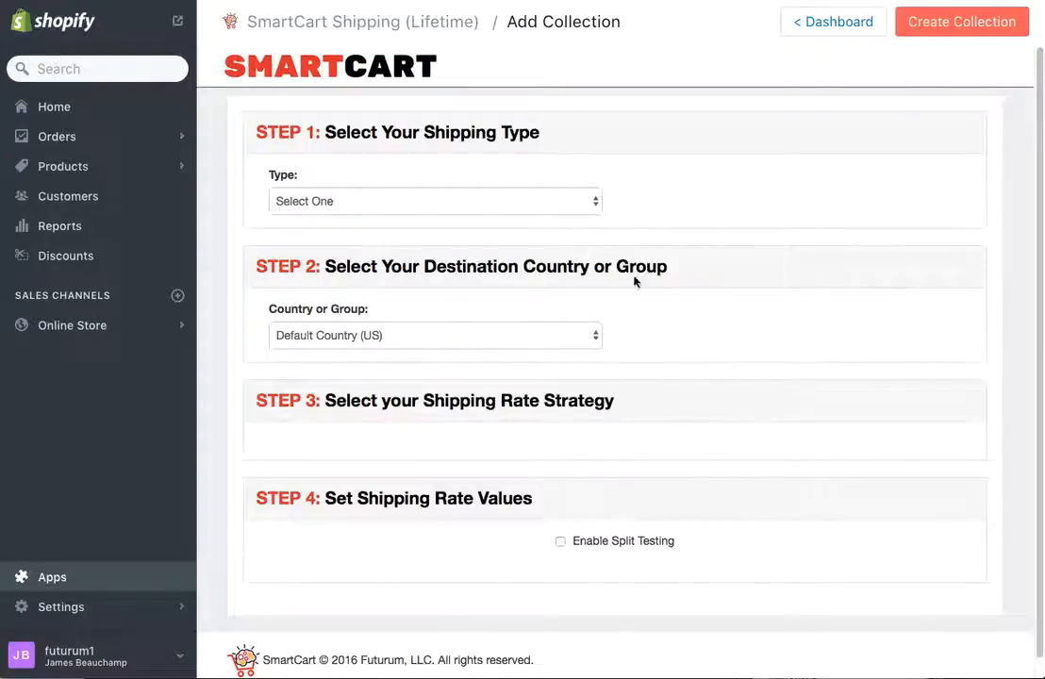
click(591, 203)
click(581, 217)
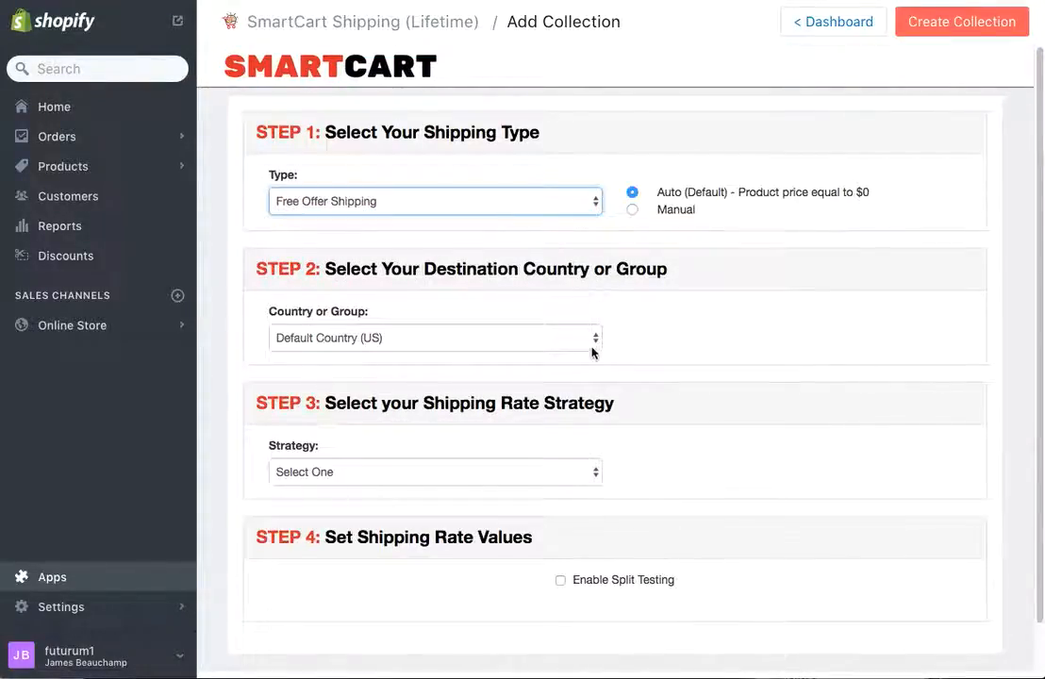
click(515, 482)
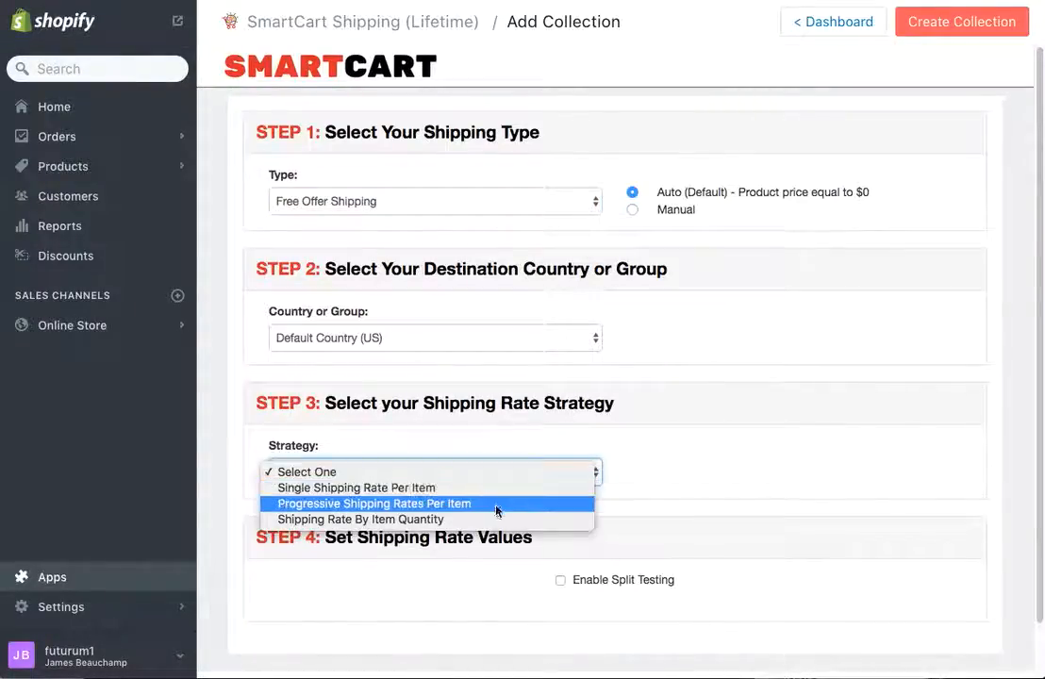
click(498, 520)
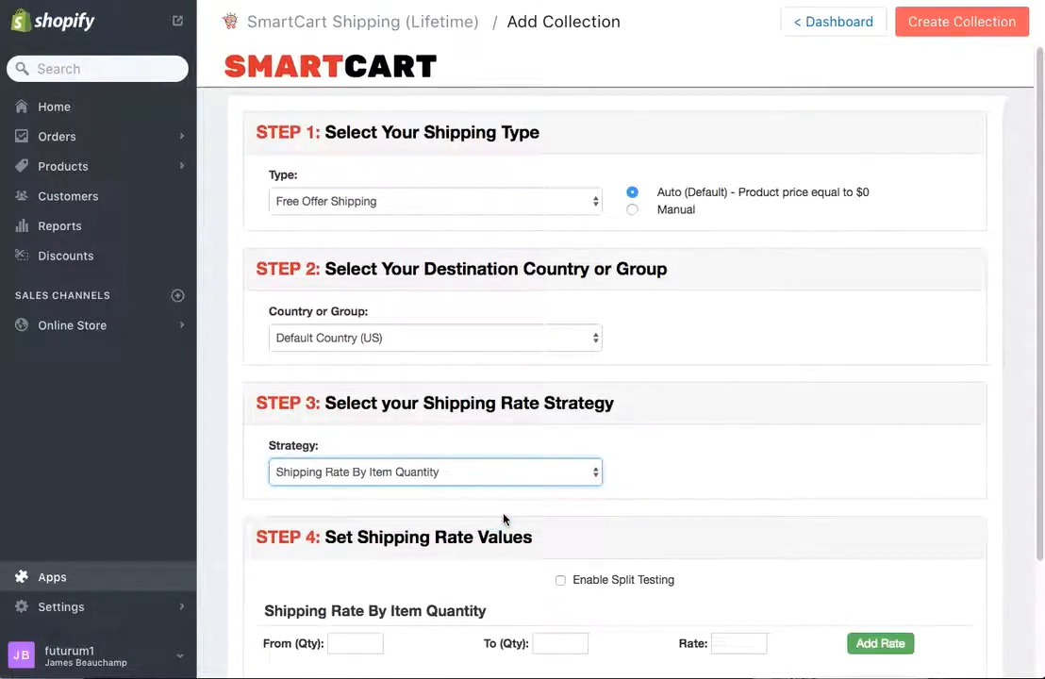
Set the first quantity-based shipping rate to 10.97 for quantities 1 to 3.
scroll(668, 484, down, 1)
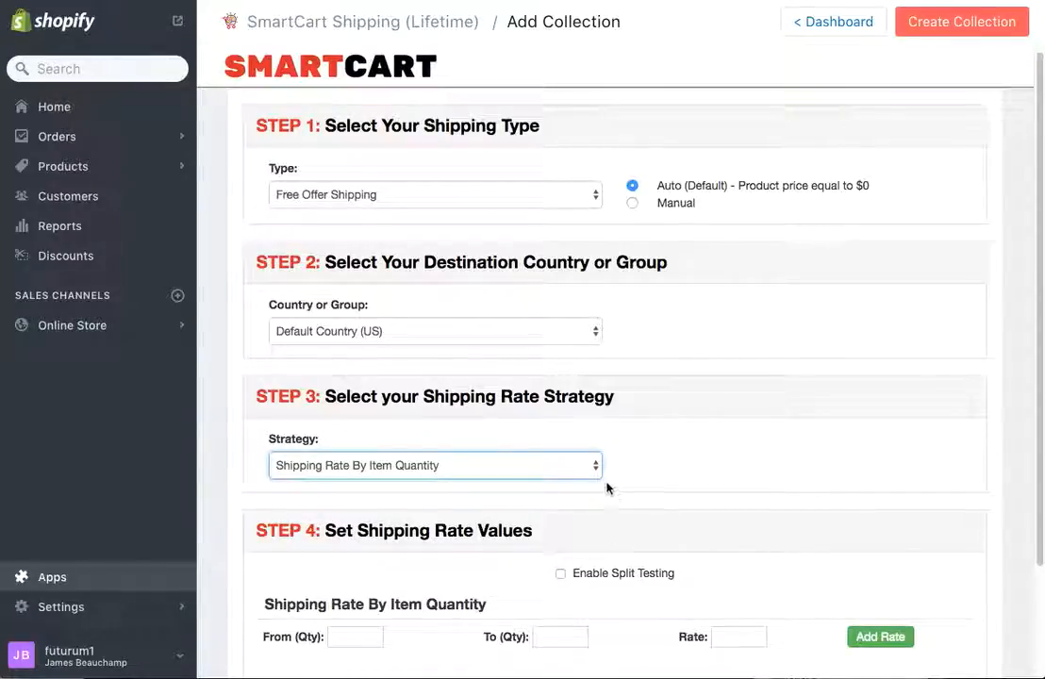
scroll(607, 489, down, 1)
scroll(492, 527, down, 3)
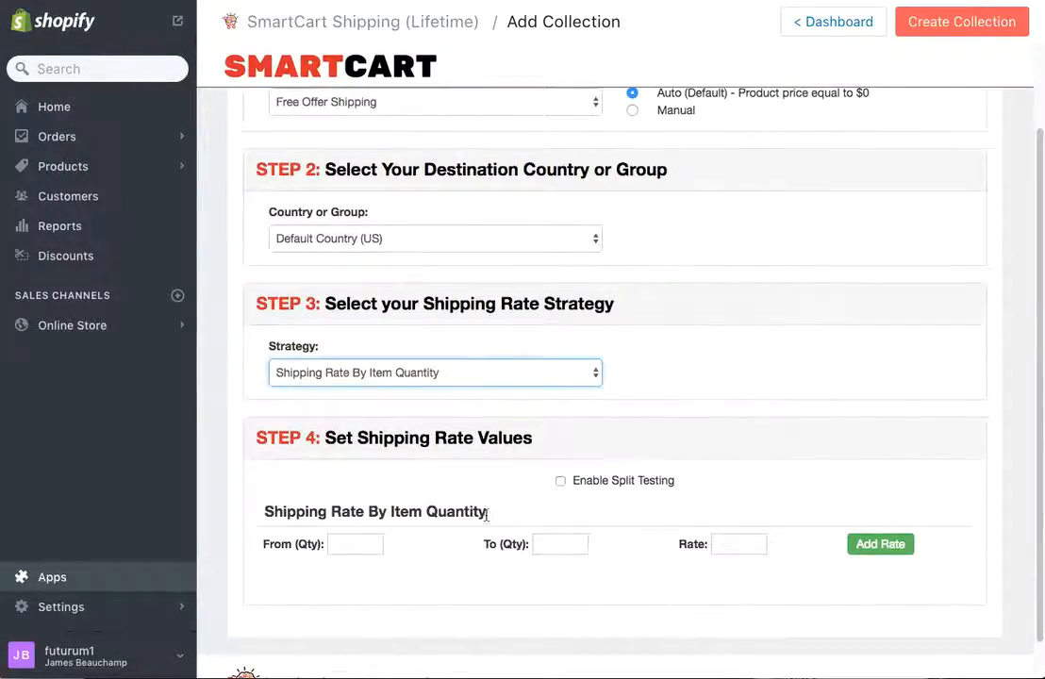
scroll(404, 574, down, 2)
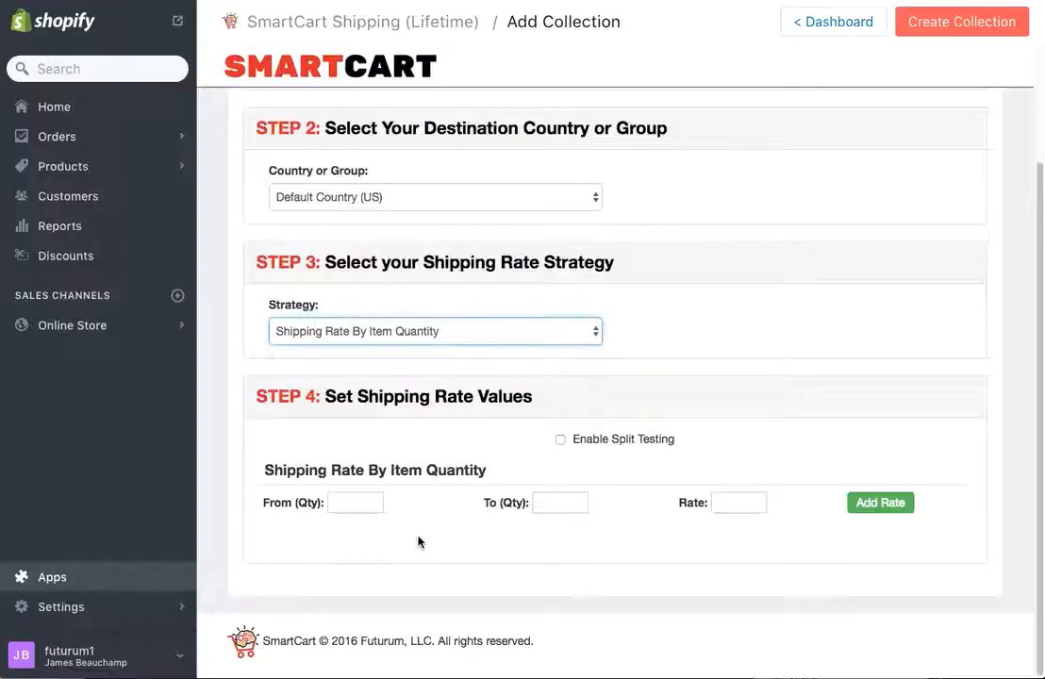
click(348, 502)
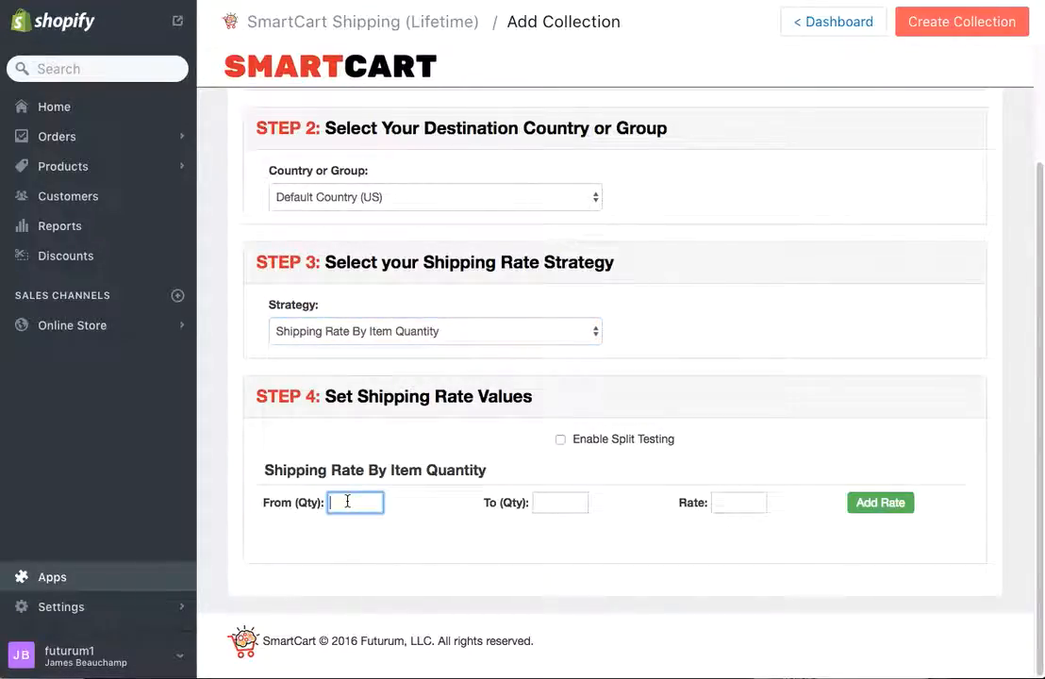
text(1)
click(554, 502)
text(3)
click(507, 560)
click(730, 501)
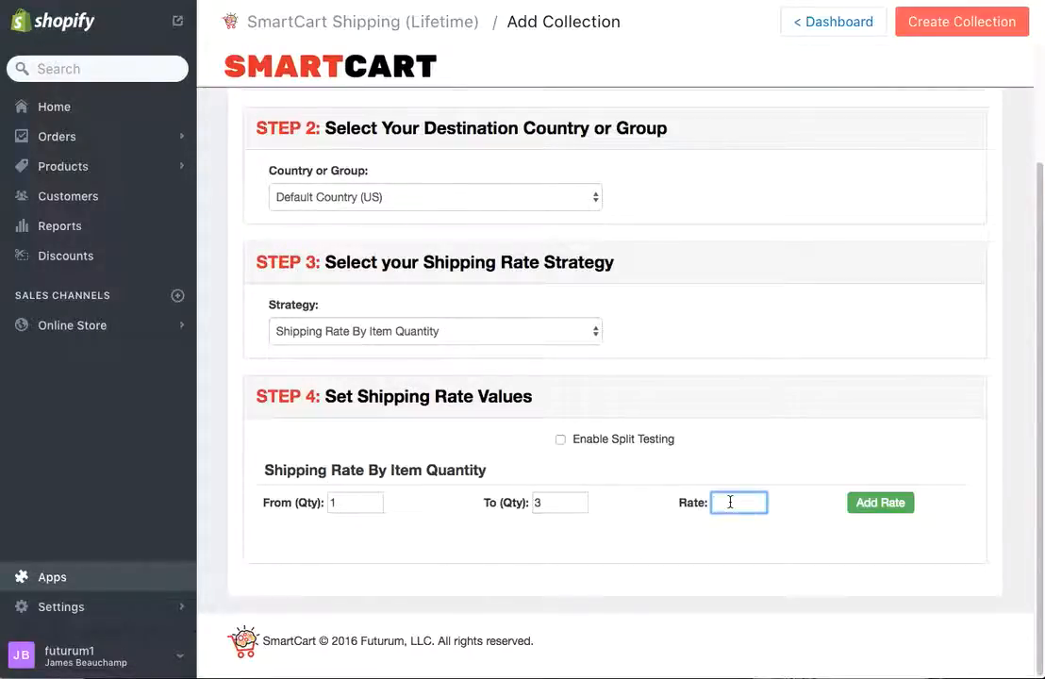
text(10.97)
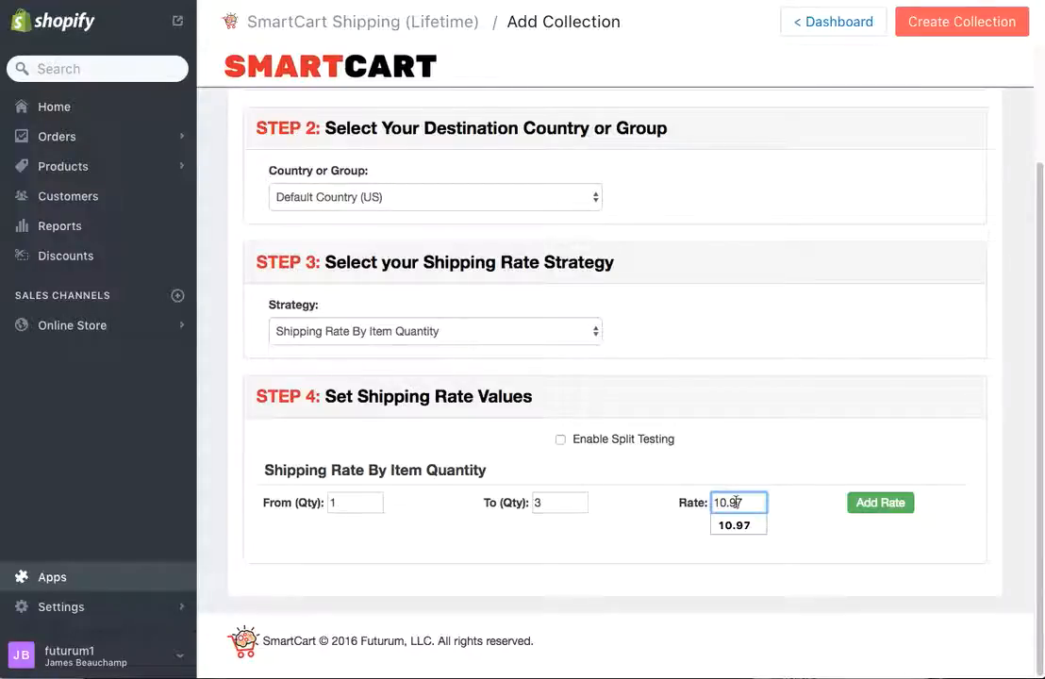
Add a second quantity-based shipping rate of 20.00 for quantities 4 to 6.
click(872, 503)
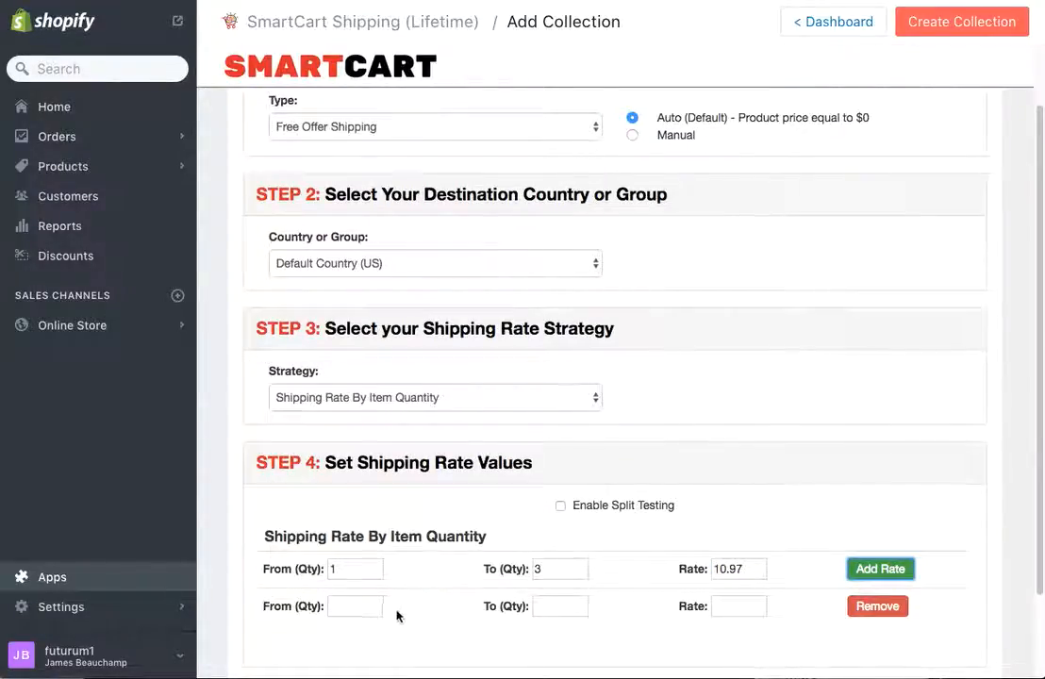
click(362, 605)
text(4)
click(553, 608)
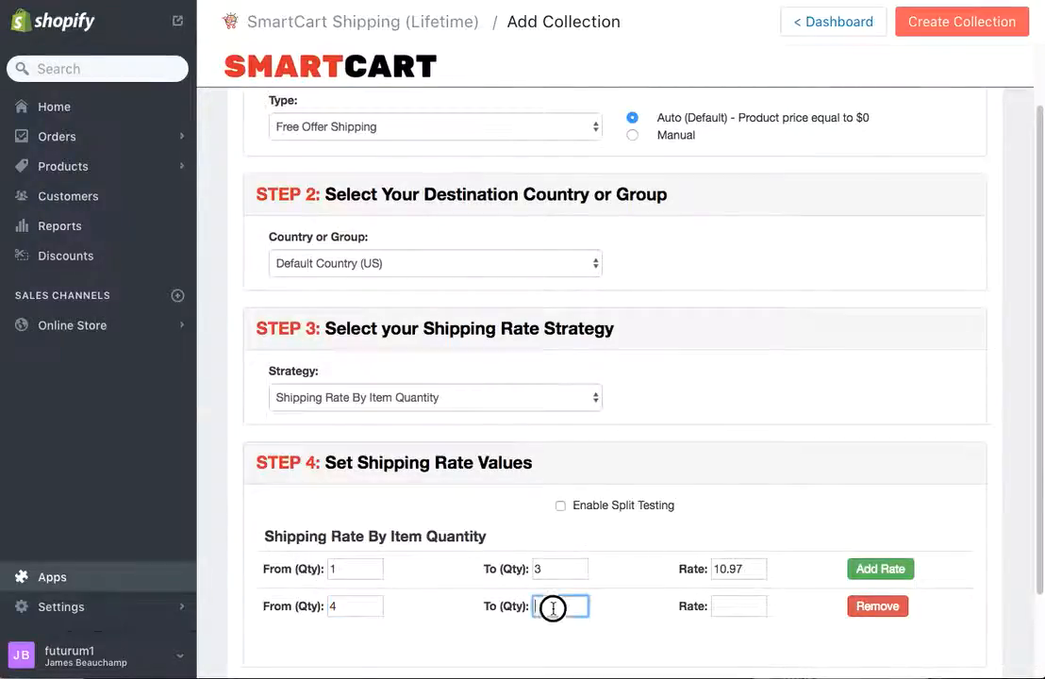
text(6)
click(737, 611)
text(20.)
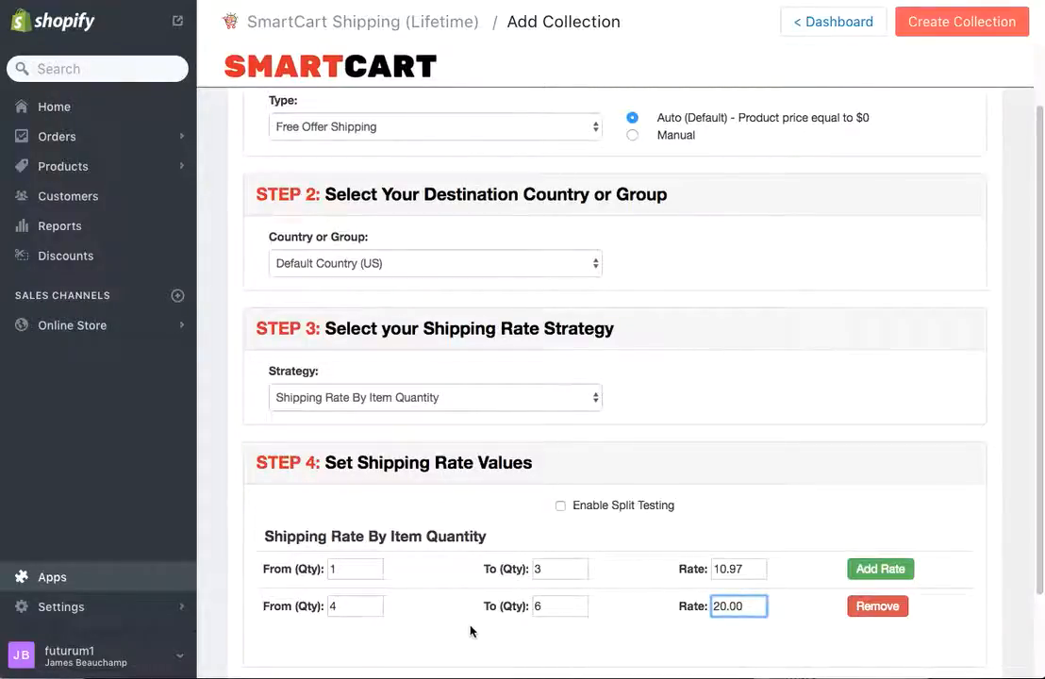
Review the quantity-based rate settings and return to the SmartCart dashboard without creating the collection.
scroll(415, 594, down, 3)
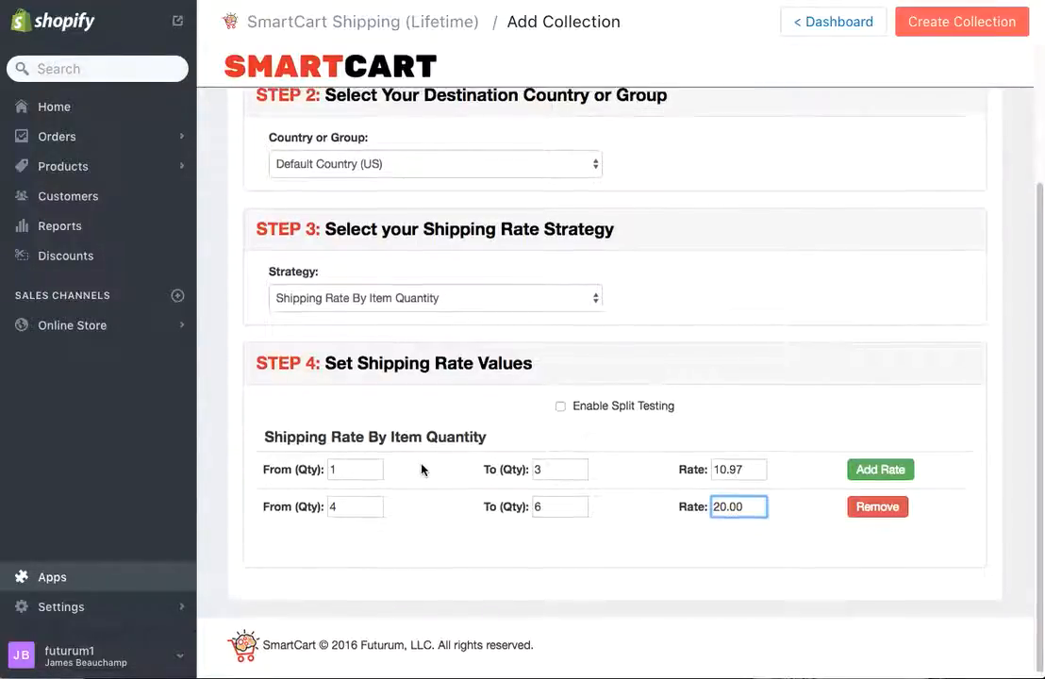
scroll(422, 468, up, 1)
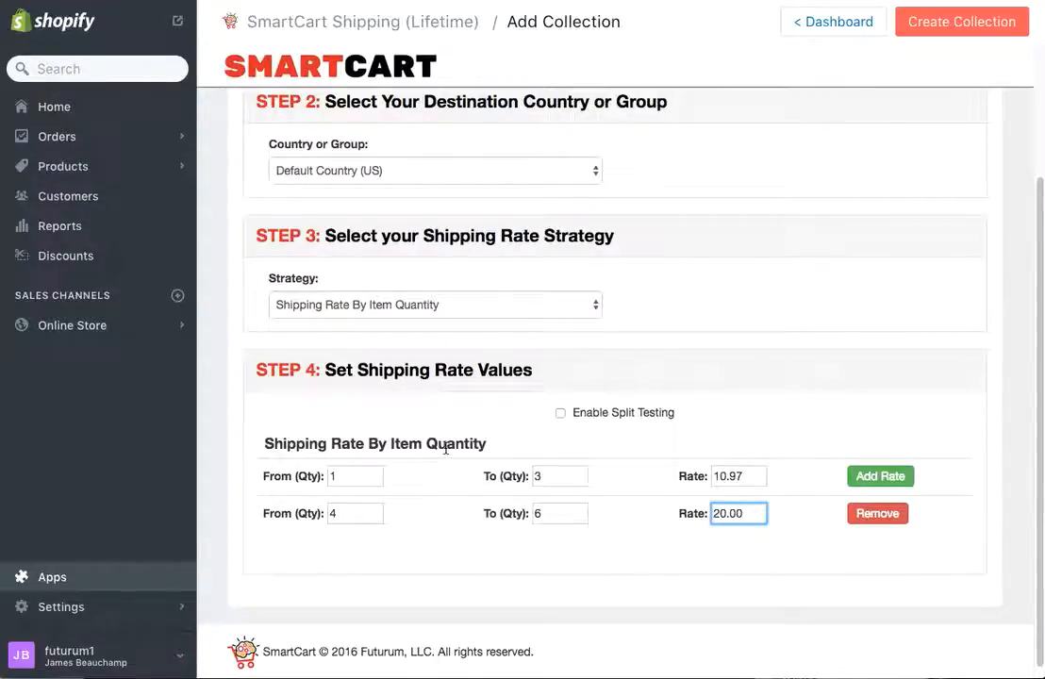
scroll(459, 434, up, 3)
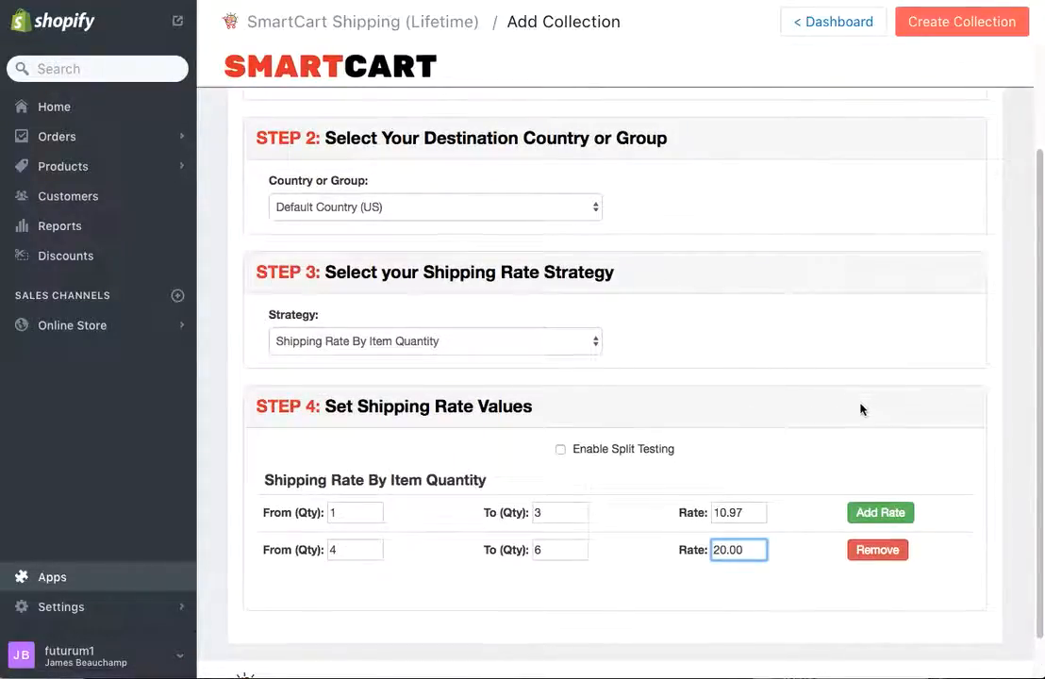
scroll(861, 409, up, 5)
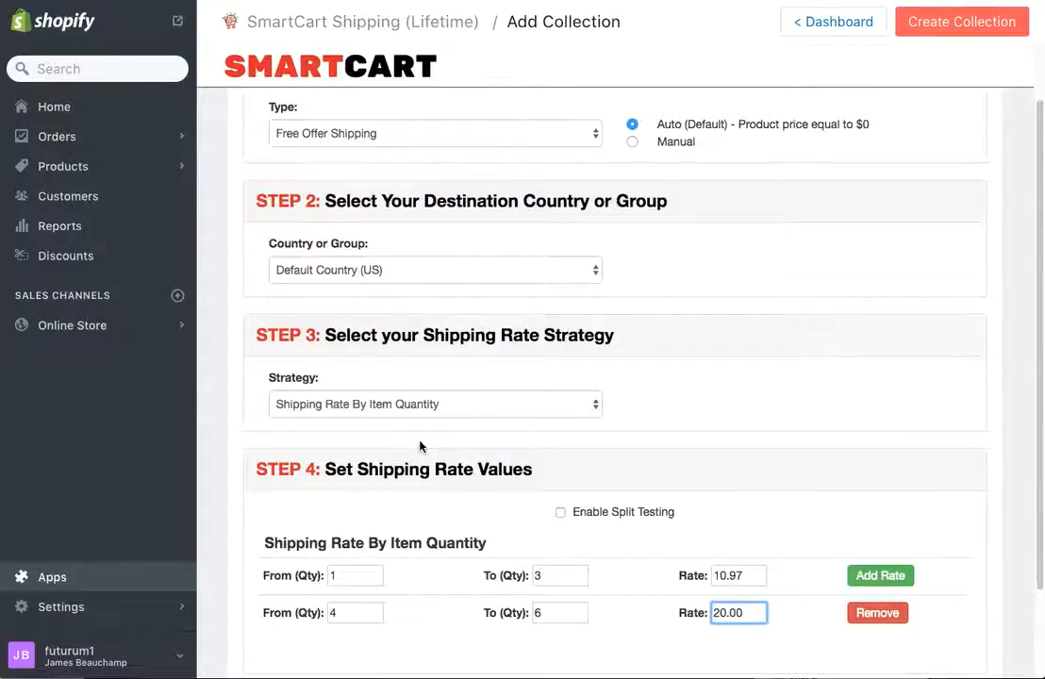
scroll(763, 391, up, 3)
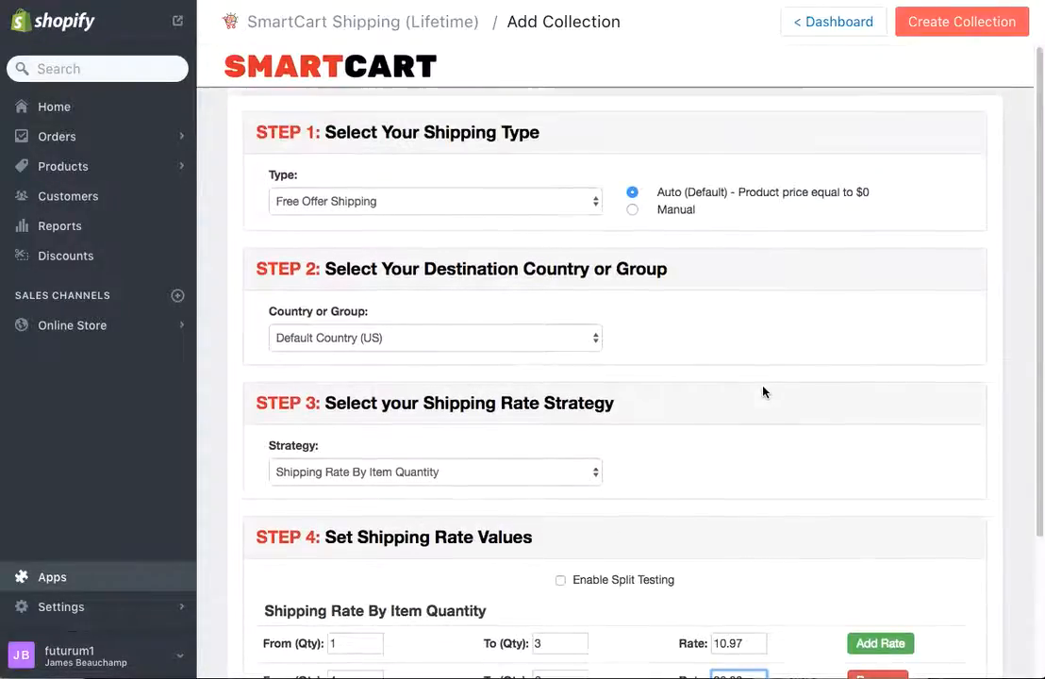
click(865, 16)
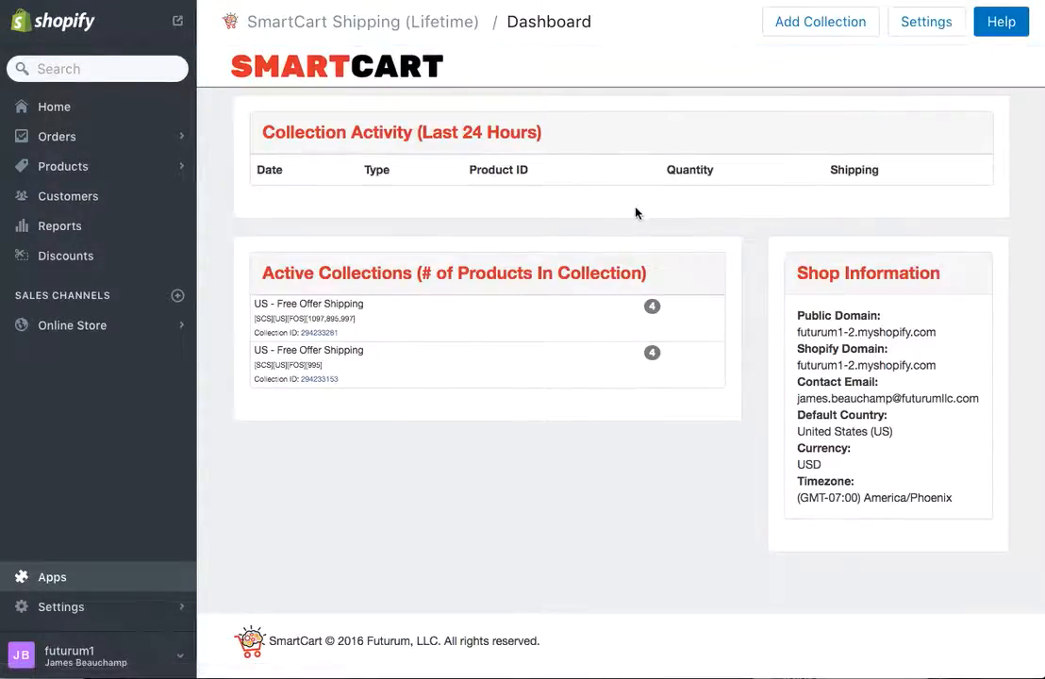
Start a new collection with the Free Offer Shipping type and the Single Shipping Rate Per Item strategy.
click(816, 31)
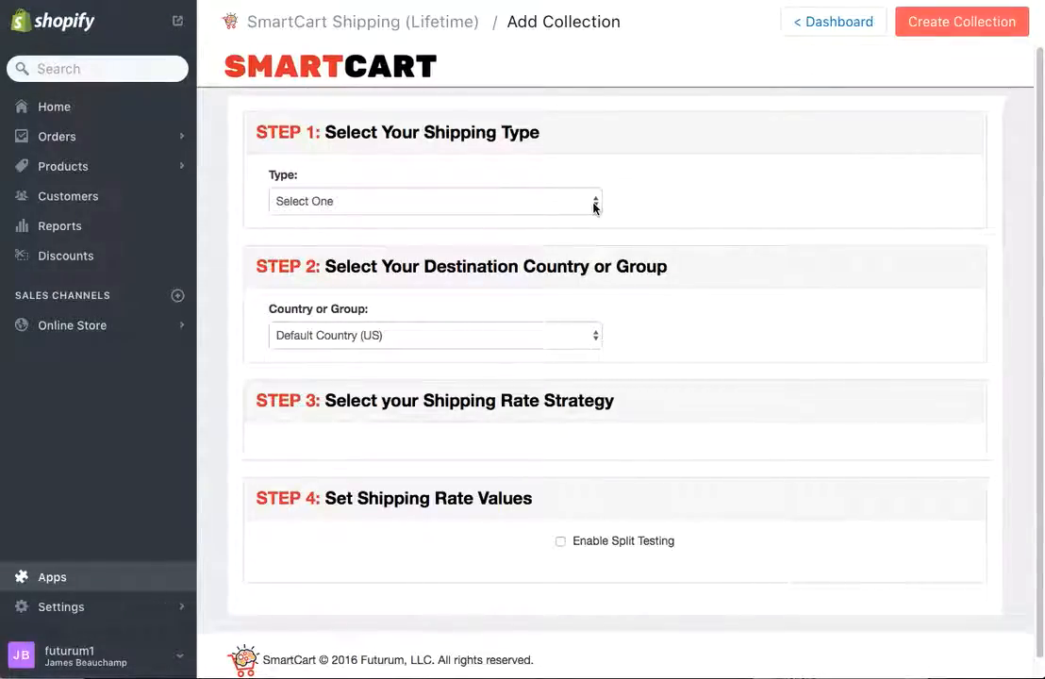
click(594, 204)
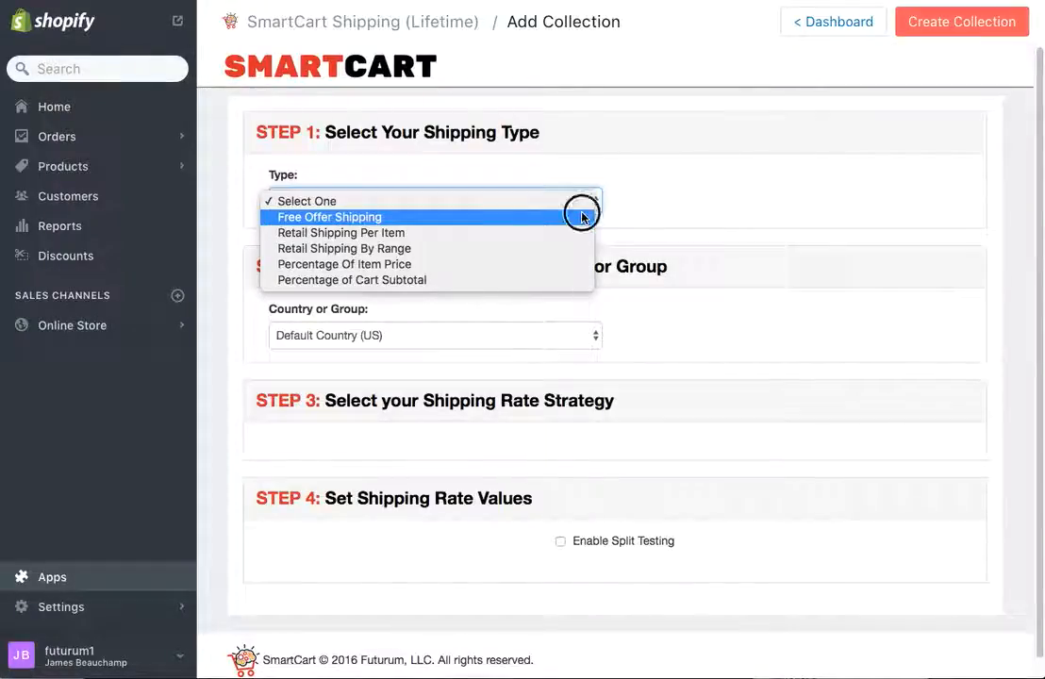
click(582, 217)
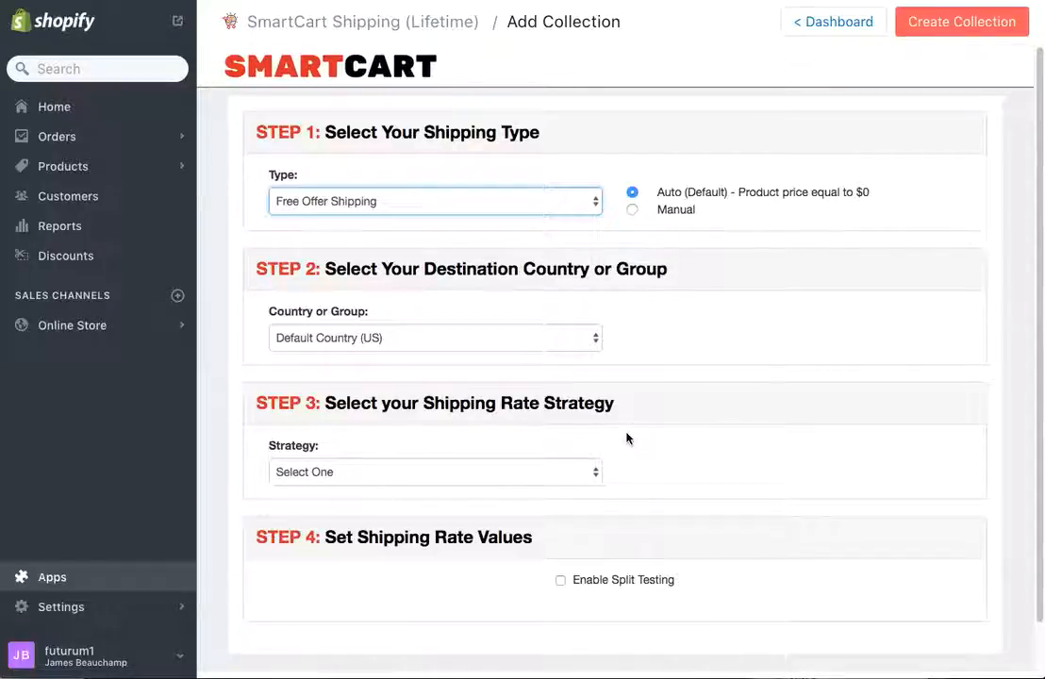
click(596, 474)
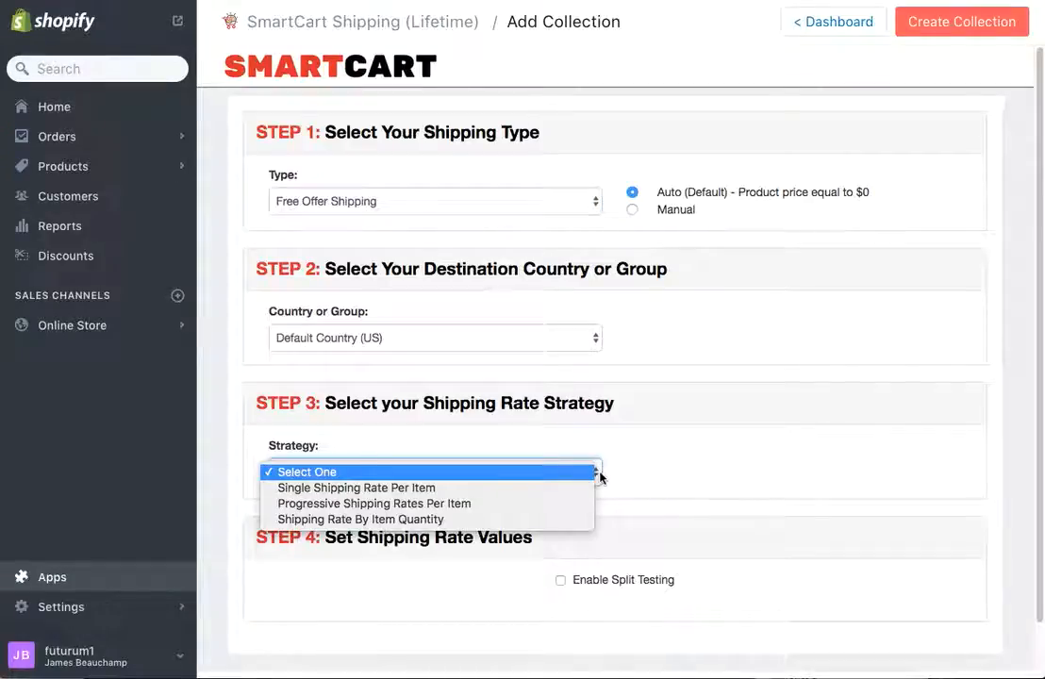
click(577, 489)
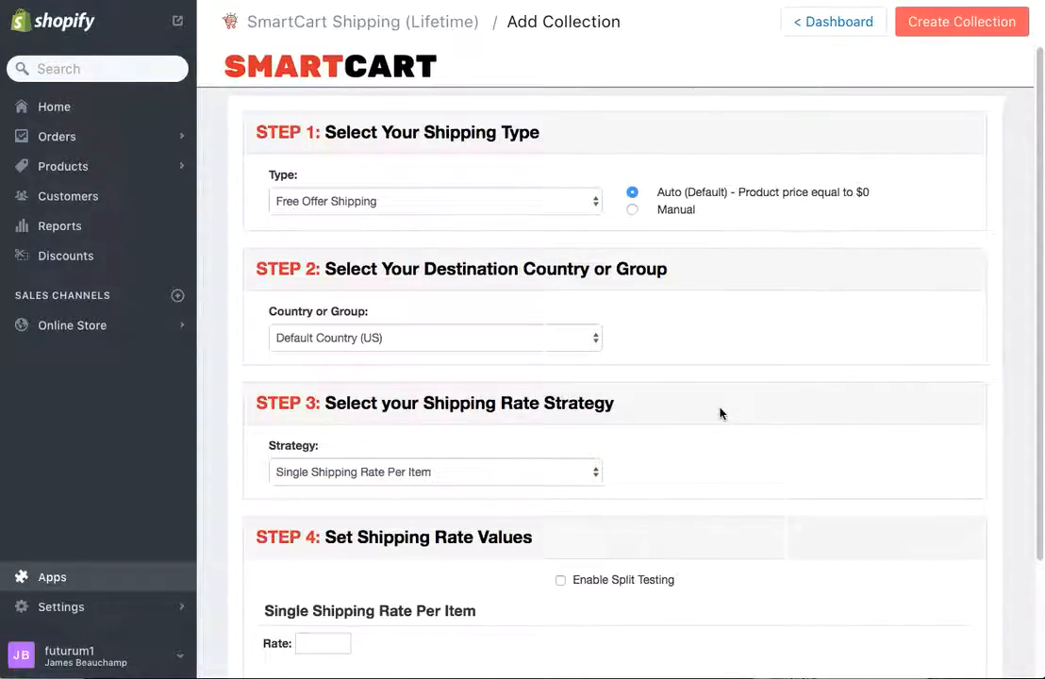
Enable split testing and set the single shipping rate per item to 9.95 for Day 1 and 7.95 for Day 2.
scroll(720, 413, down, 1)
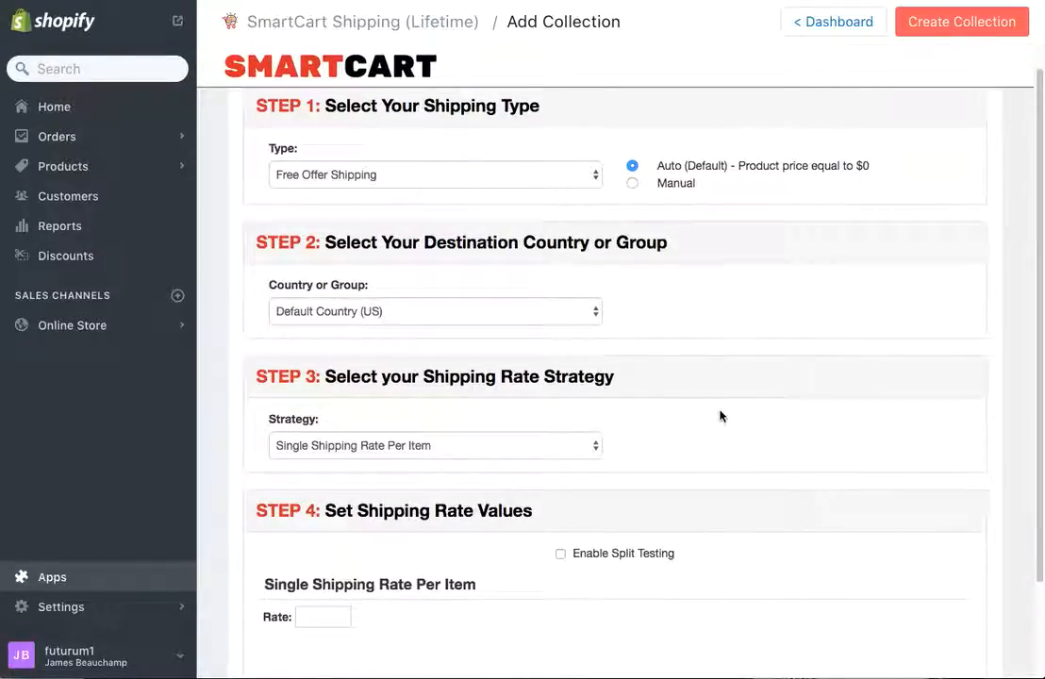
scroll(654, 458, down, 3)
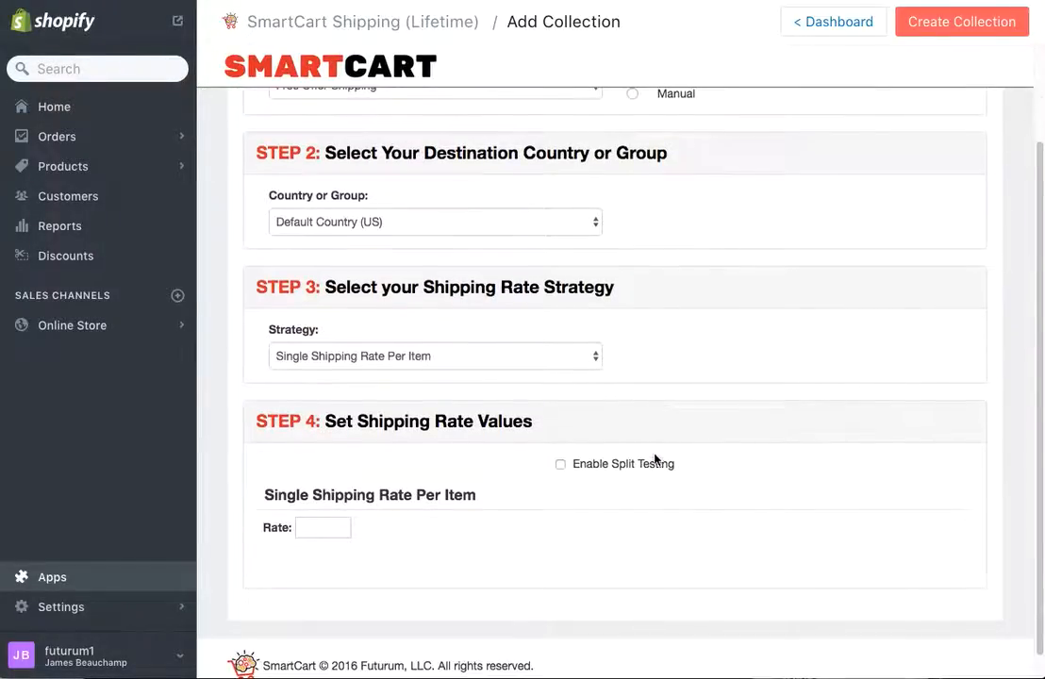
click(560, 464)
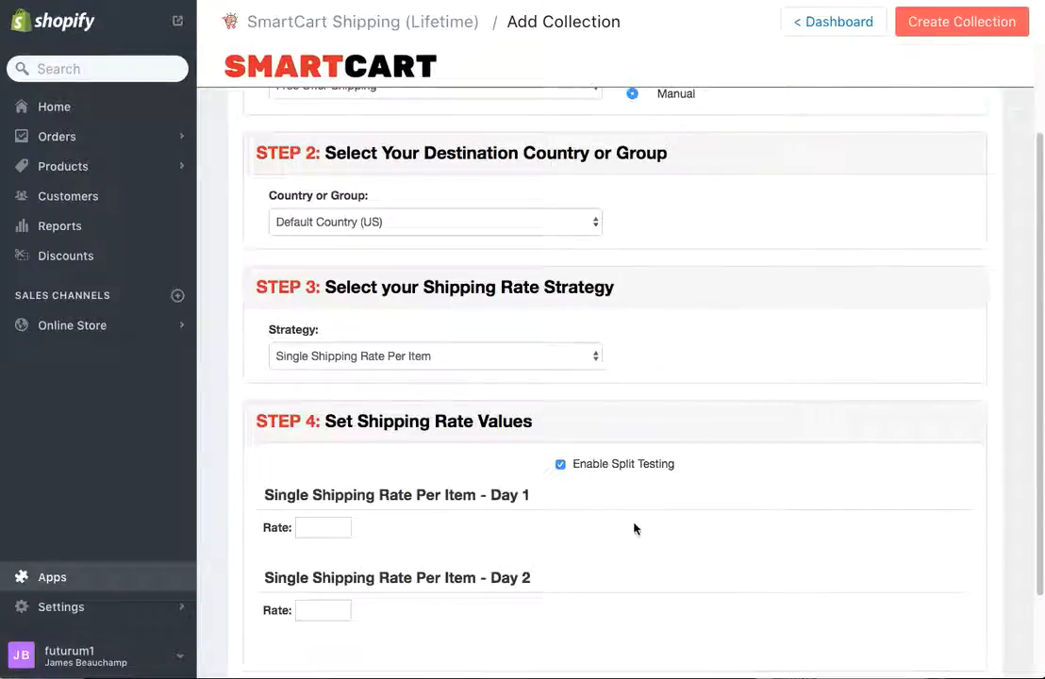
scroll(647, 507, down, 1)
click(327, 492)
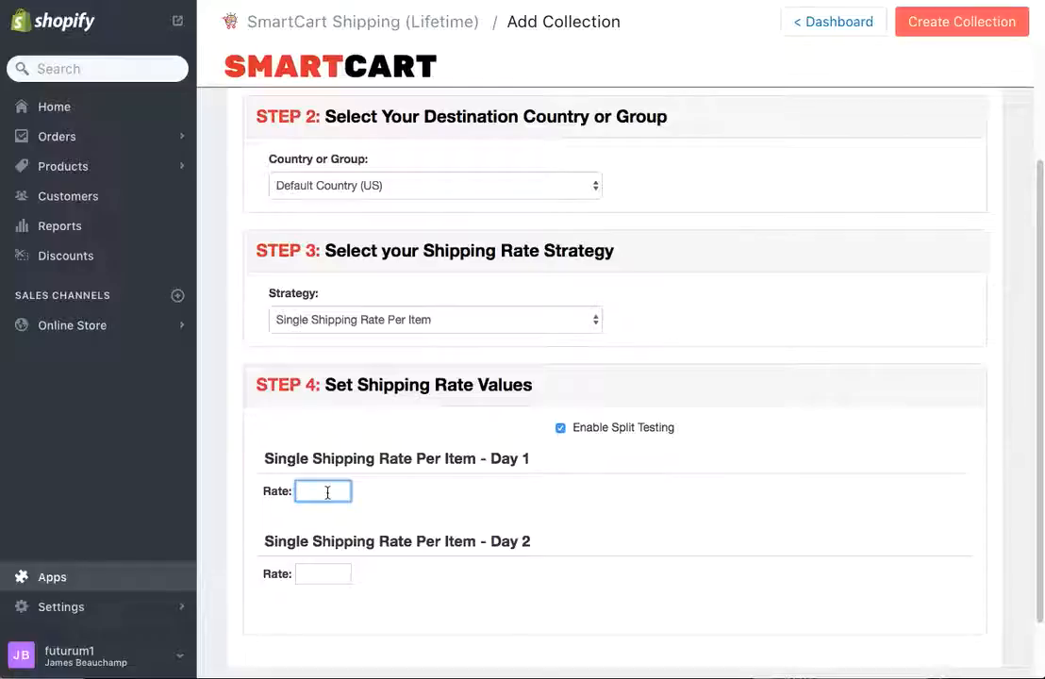
text(9.95)
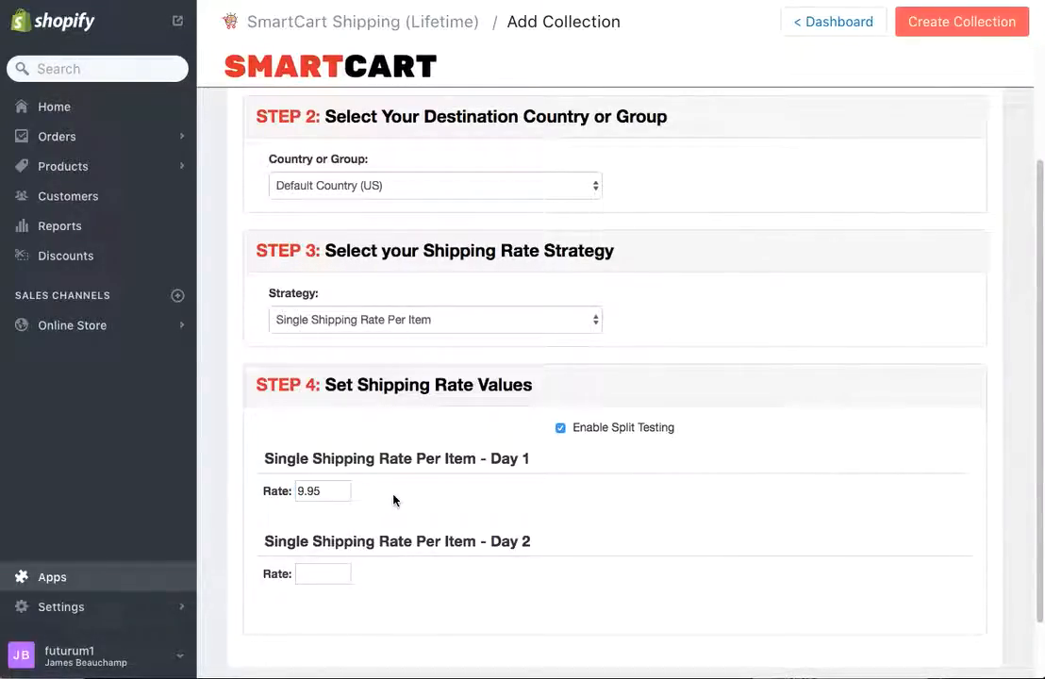
click(334, 577)
text(7.95)
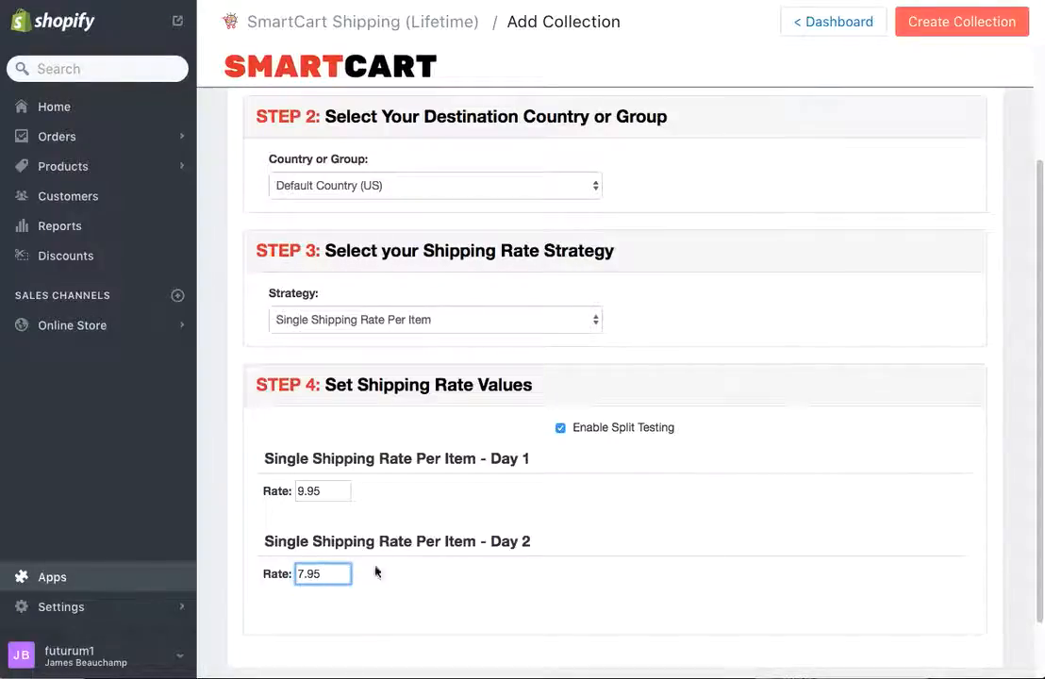
Review the split-tested free offer shipping settings and create the collection.
click(615, 544)
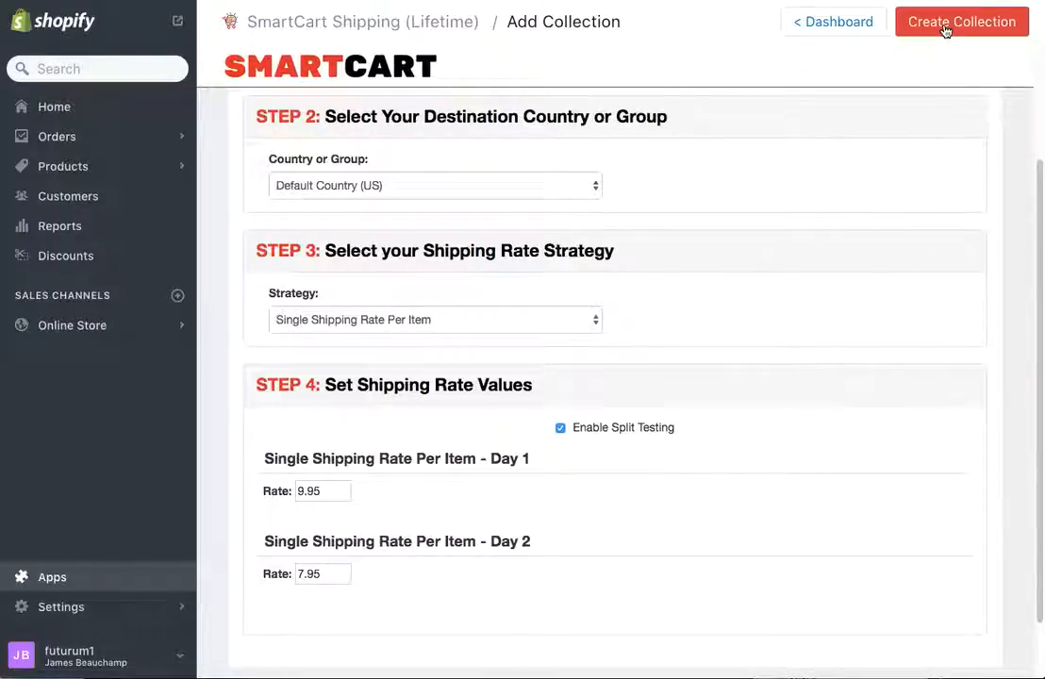
scroll(769, 355, up, 3)
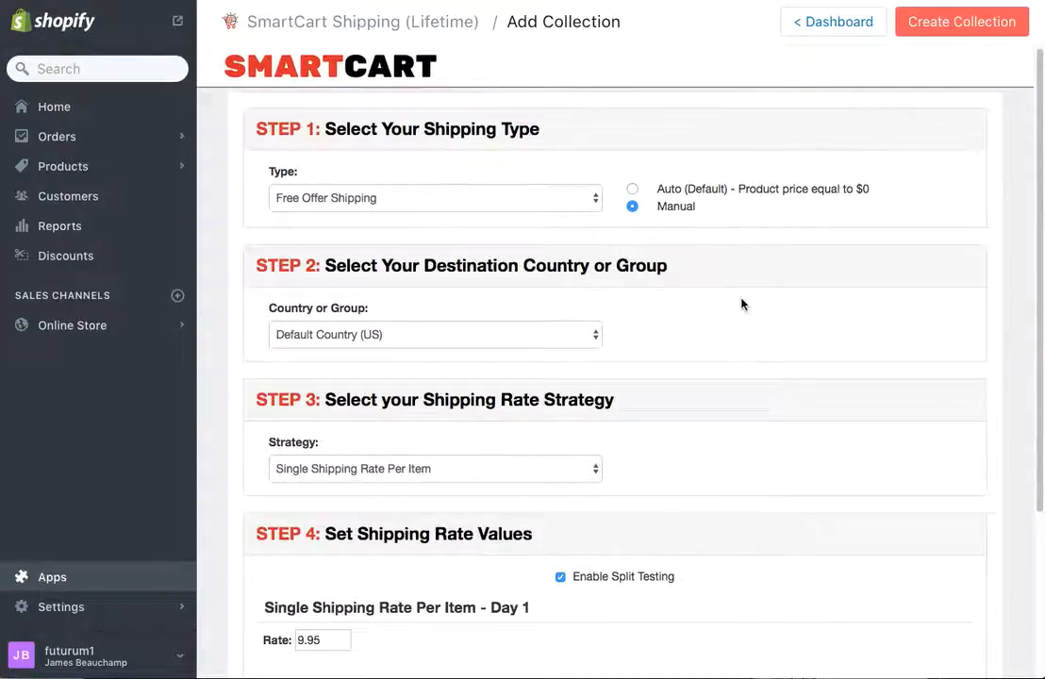
scroll(744, 423, down, 1)
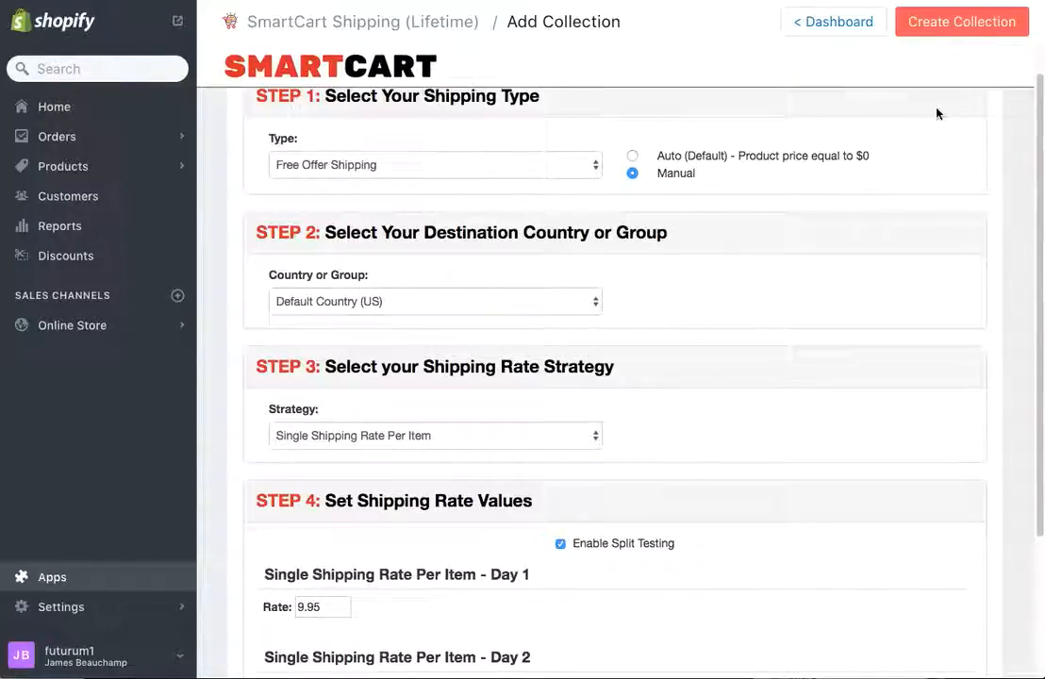
click(946, 26)
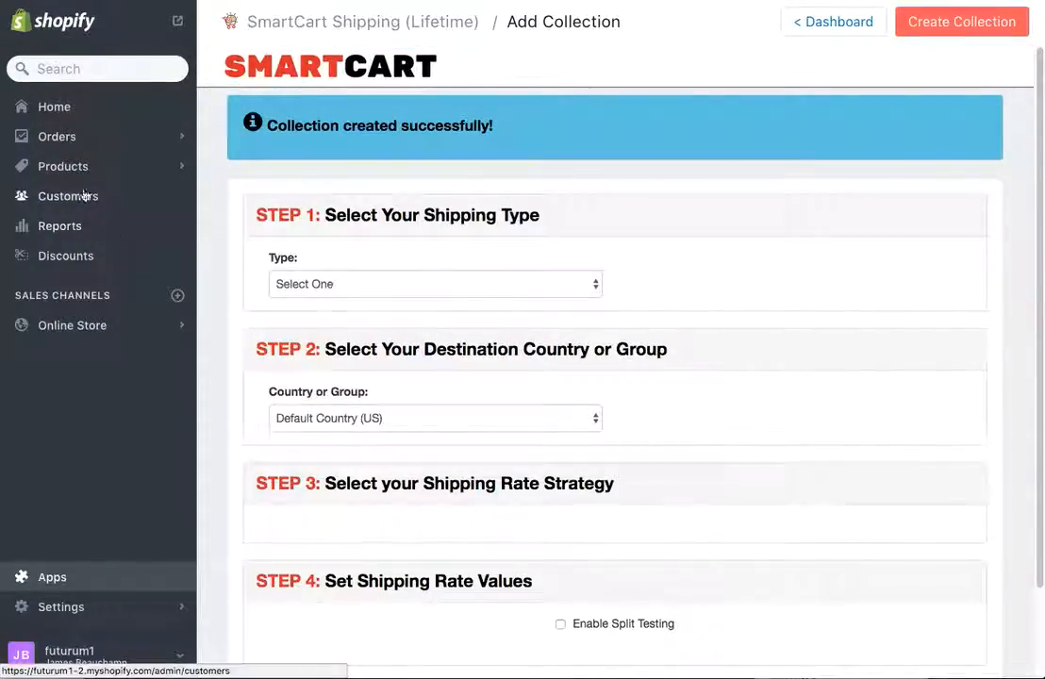
Open the newly created [SCS][US][FOS][995/795] collection from the store's product collections.
click(54, 168)
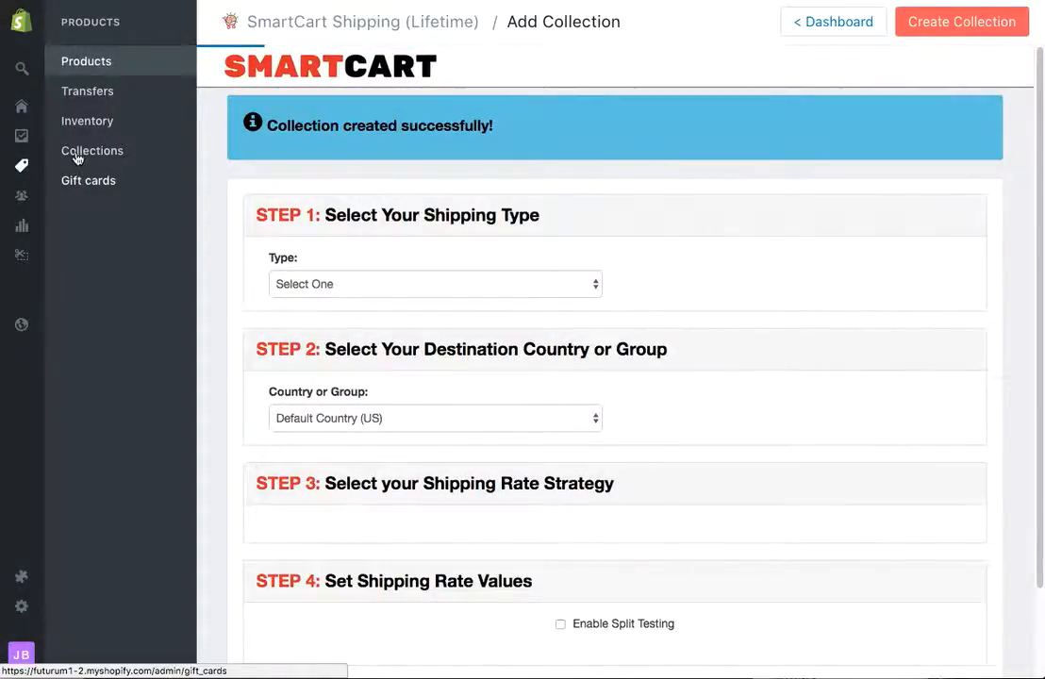
click(76, 152)
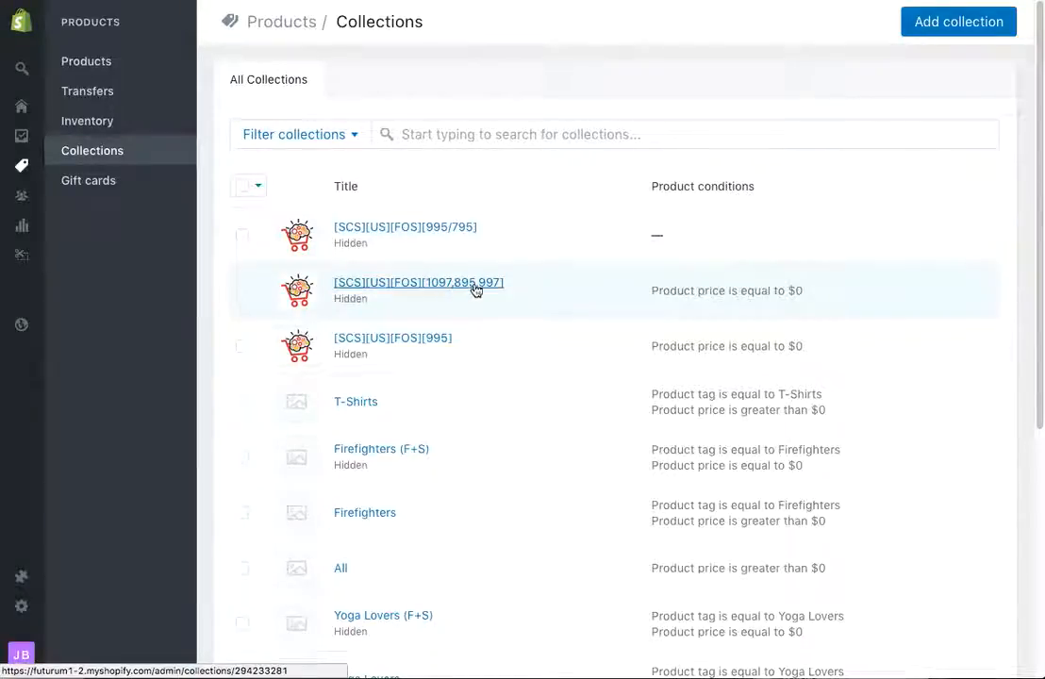
click(446, 233)
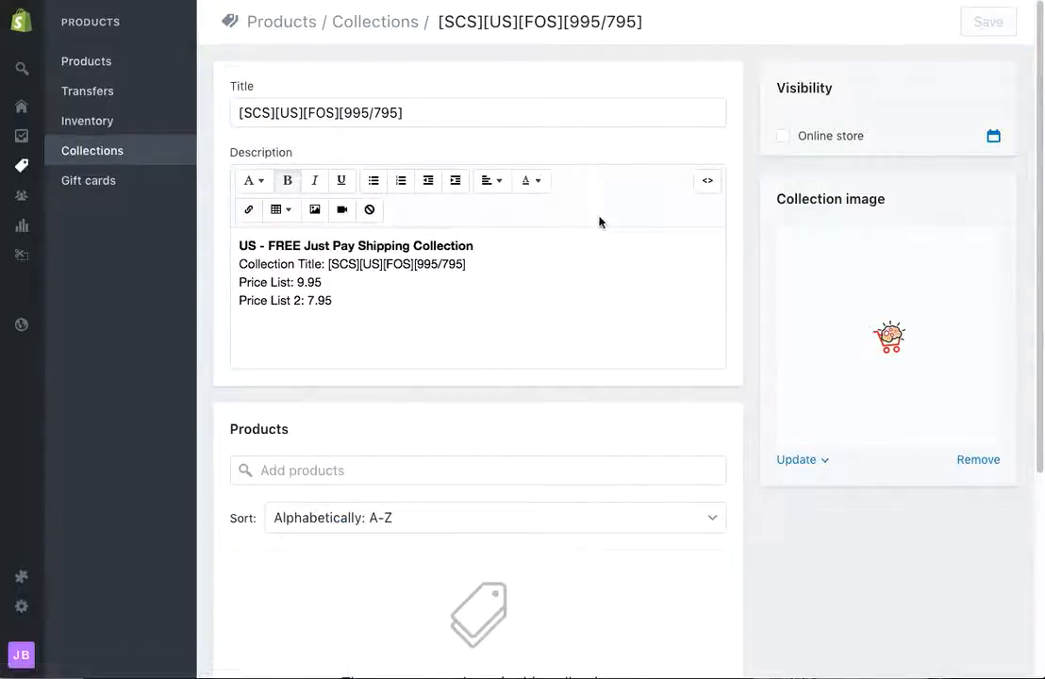
Add the Batman Pet Costume product to the [SCS][US][FOS][995/795] collection.
scroll(597, 243, down, 1)
scroll(597, 244, down, 1)
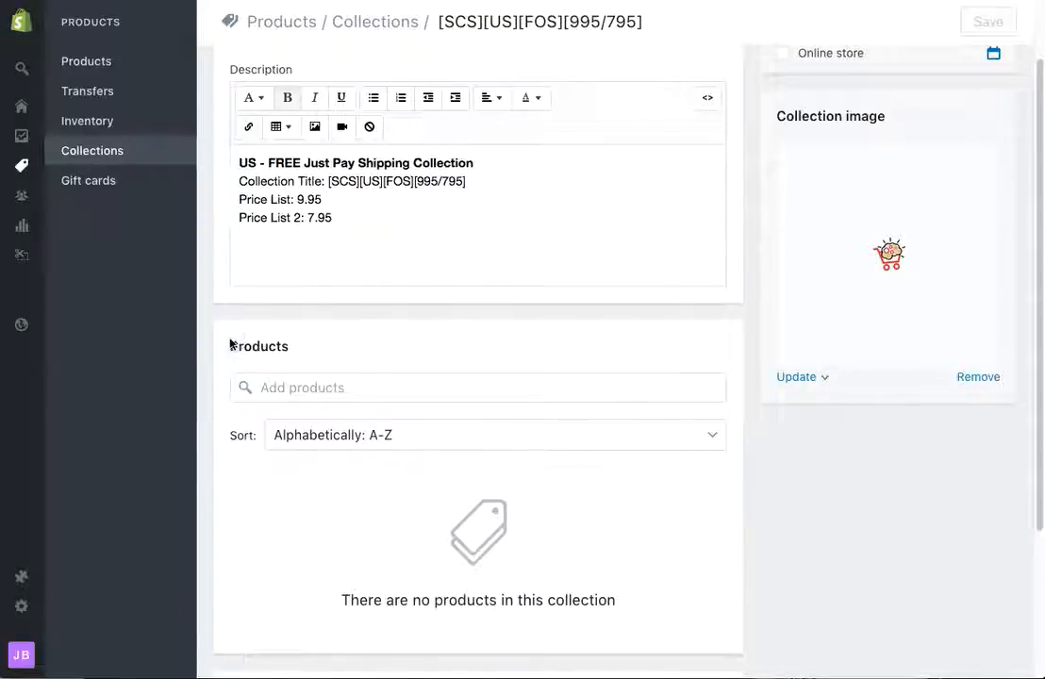
scroll(215, 362, down, 2)
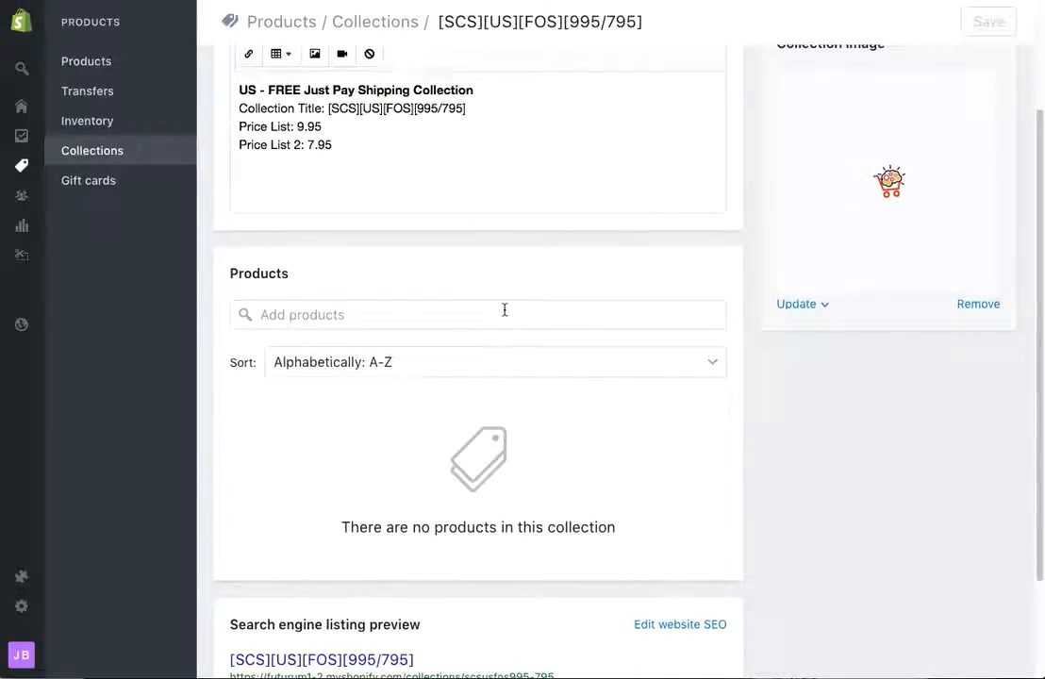
click(360, 316)
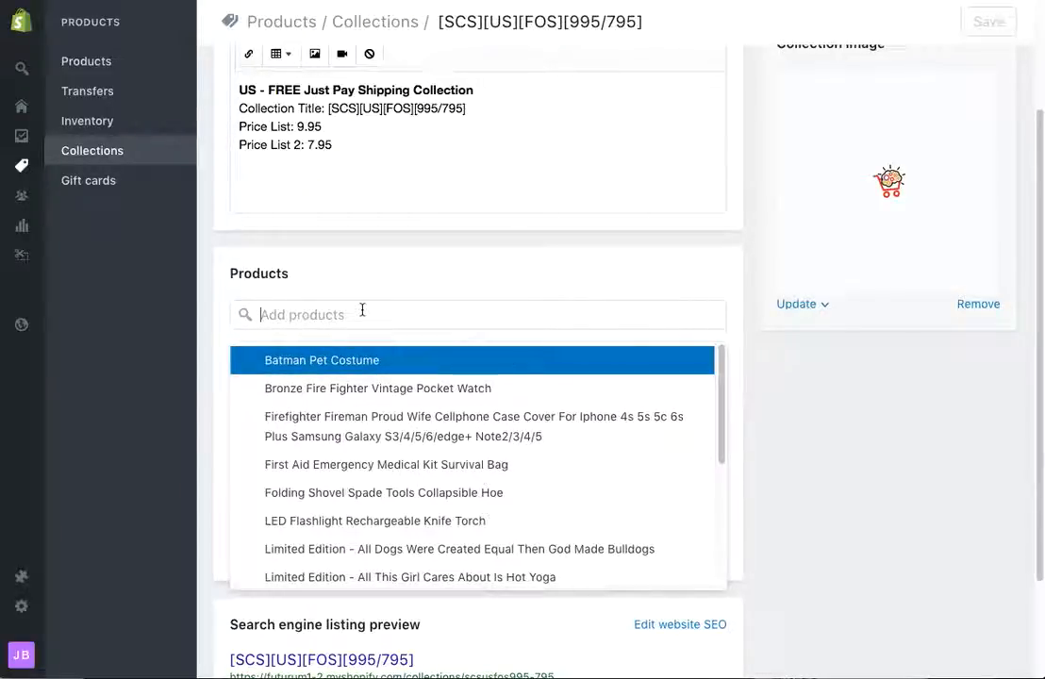
click(387, 298)
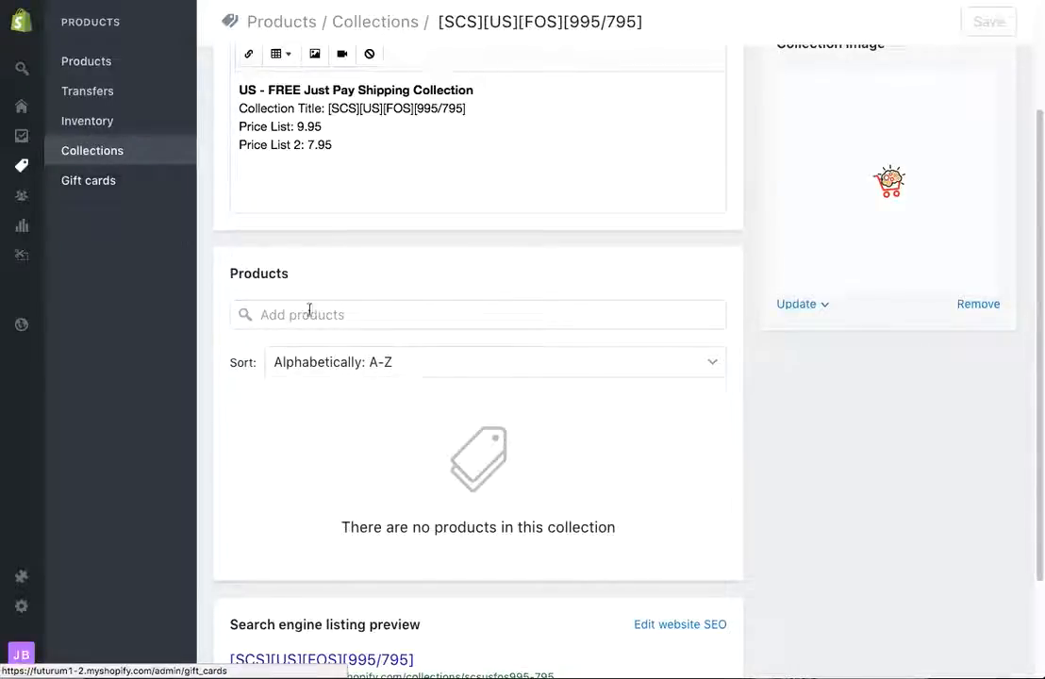
click(331, 315)
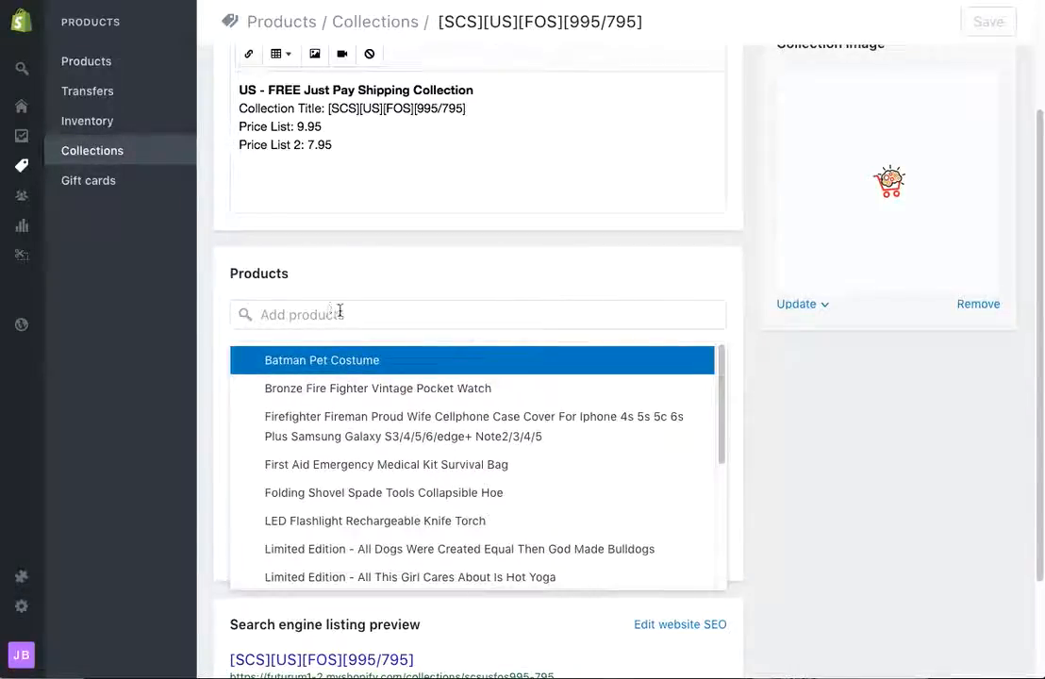
click(344, 366)
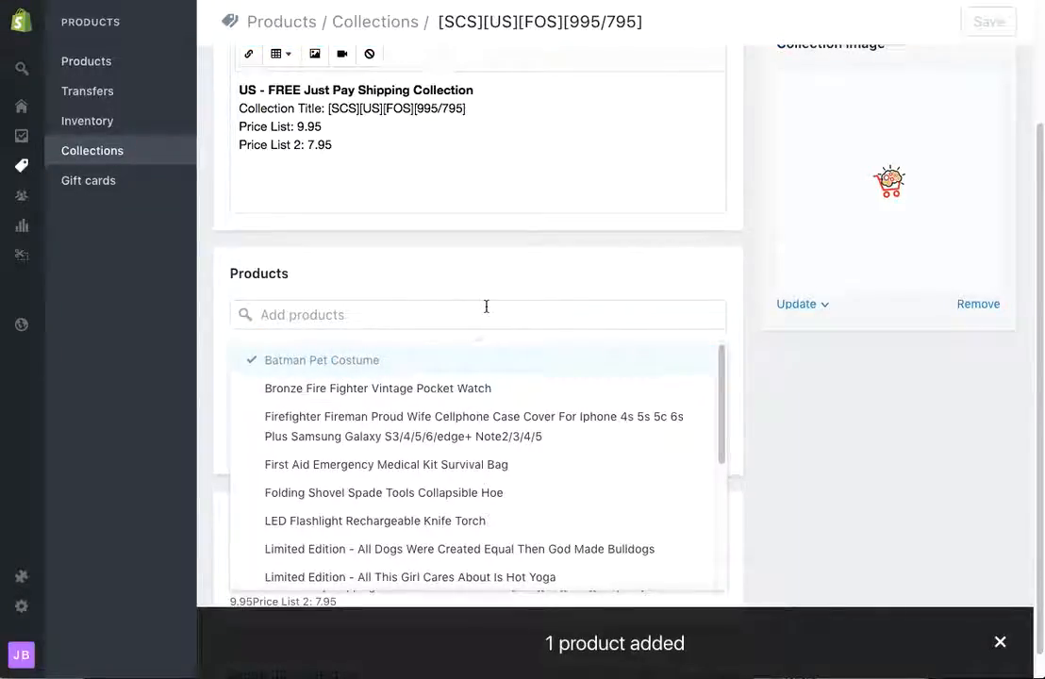
click(800, 416)
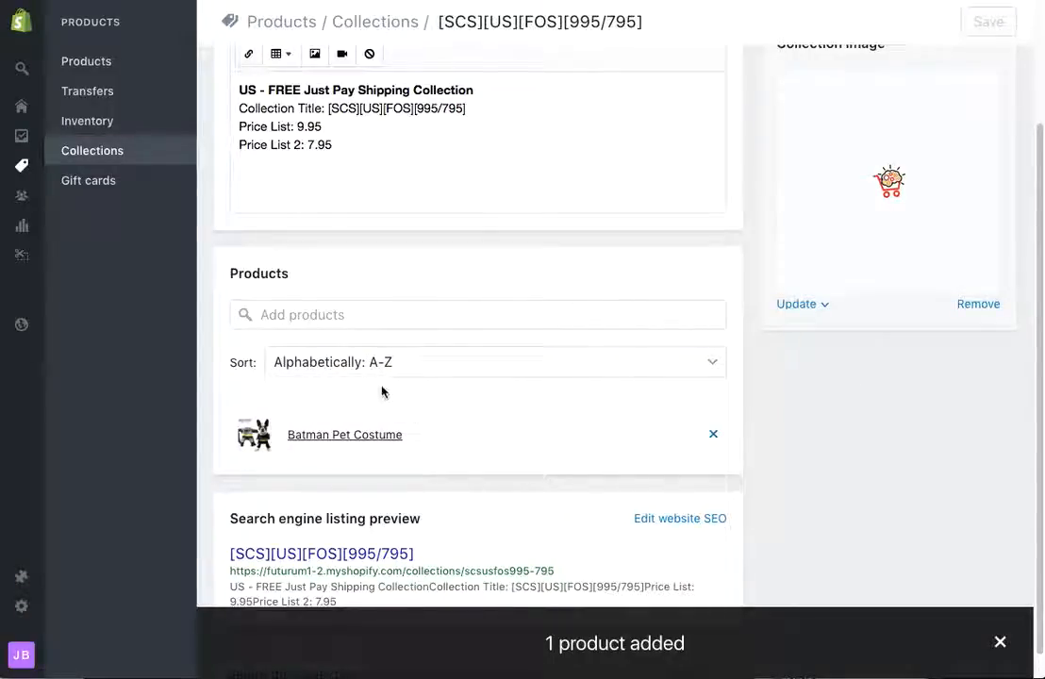
Add the First Aid Emergency Medical Kit Survival Bag product to the same collection.
click(367, 313)
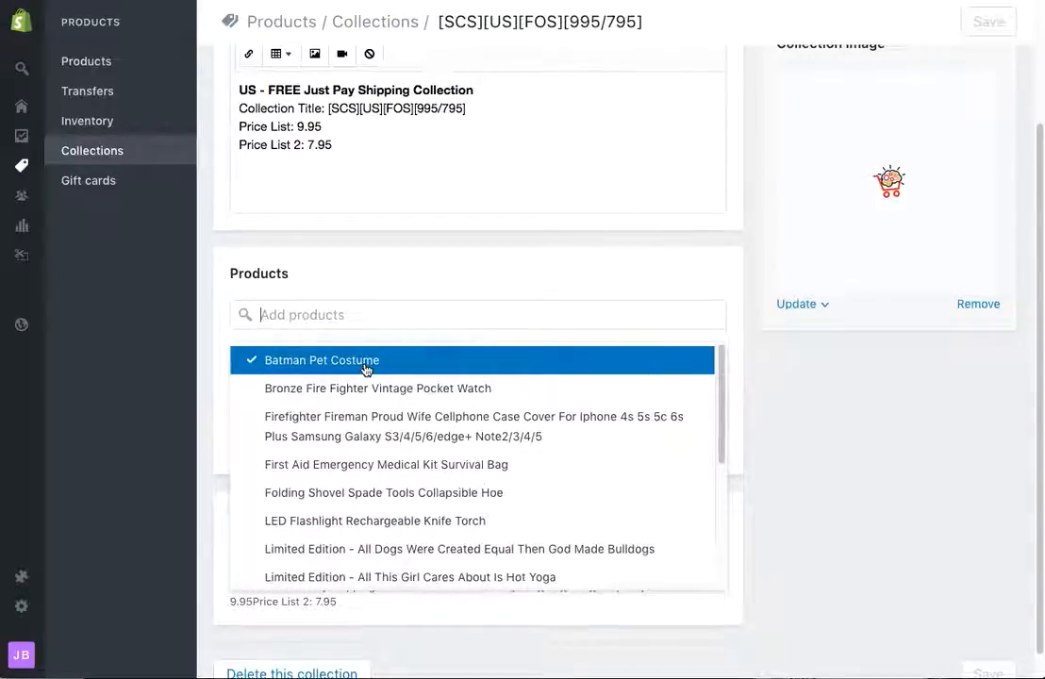
click(402, 469)
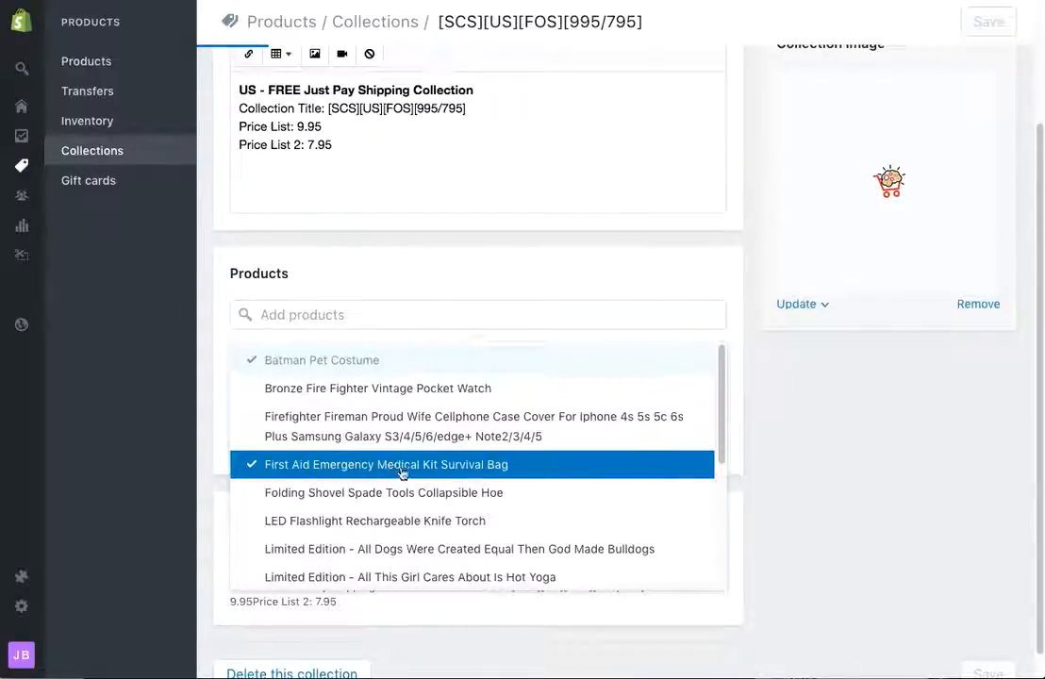
click(781, 409)
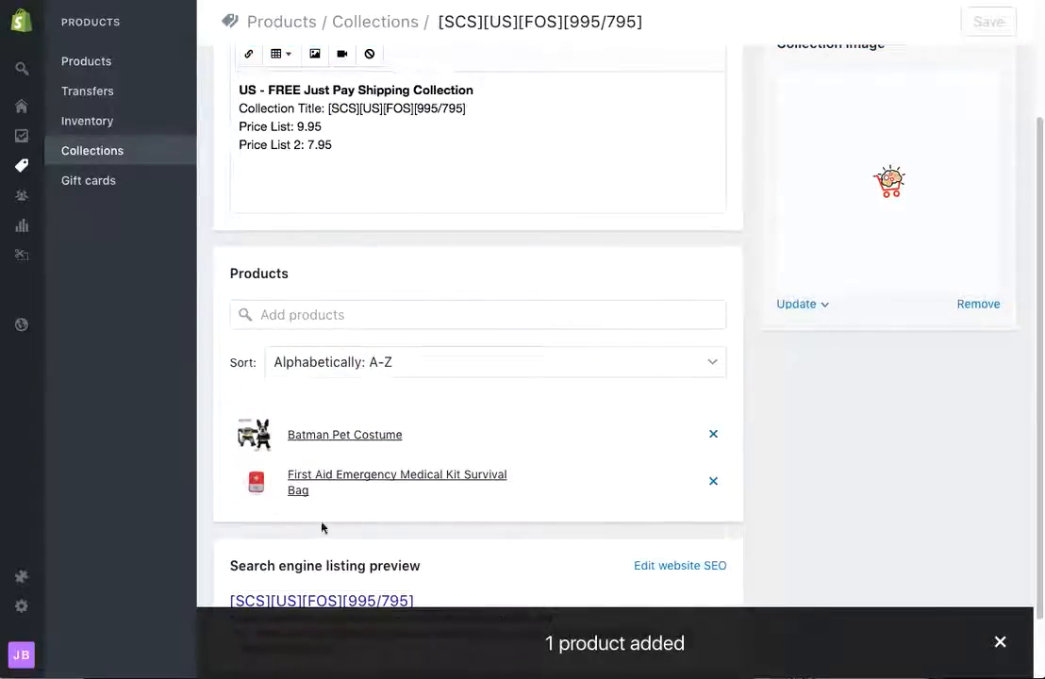
Review the collection's title, price lists in the description, assigned products and search engine listing preview.
scroll(420, 229, up, 1)
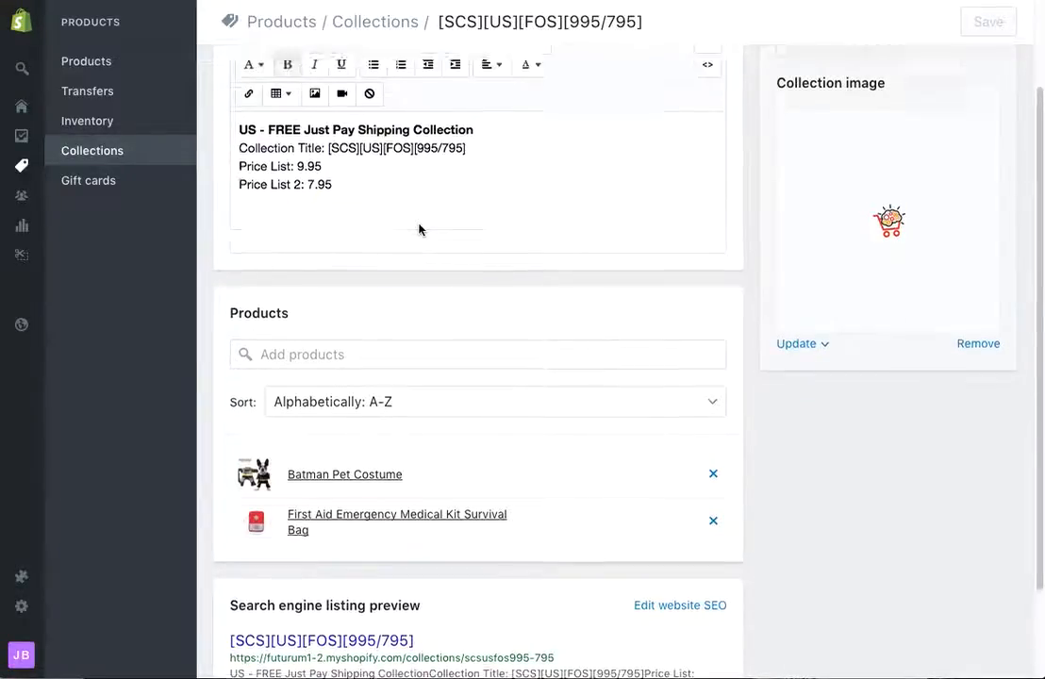
scroll(420, 228, up, 1)
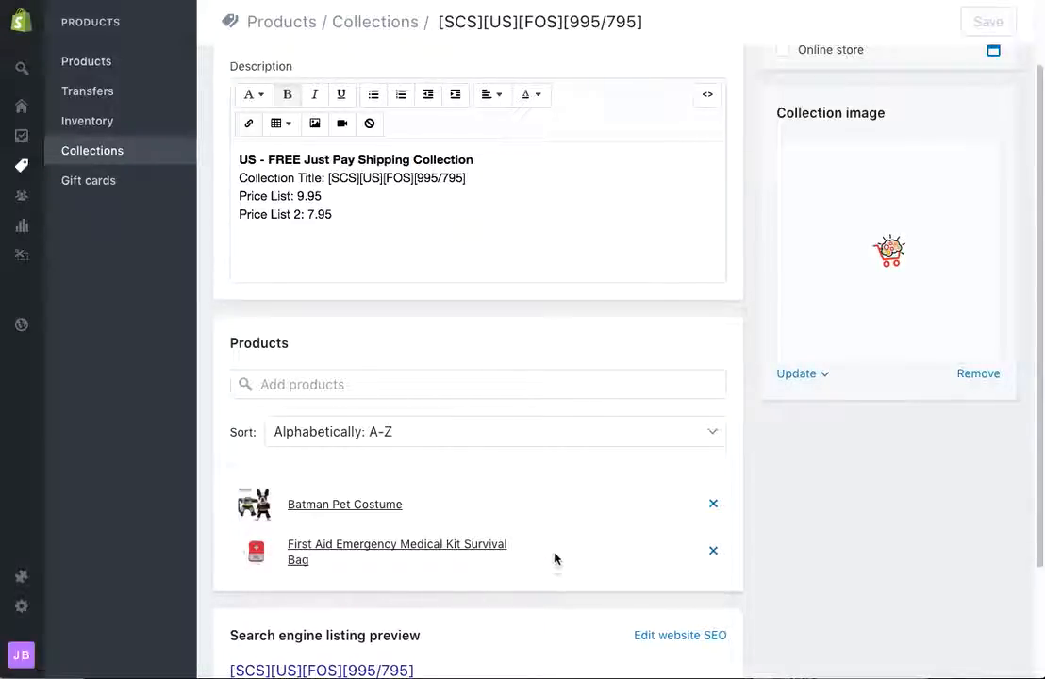
scroll(583, 375, up, 2)
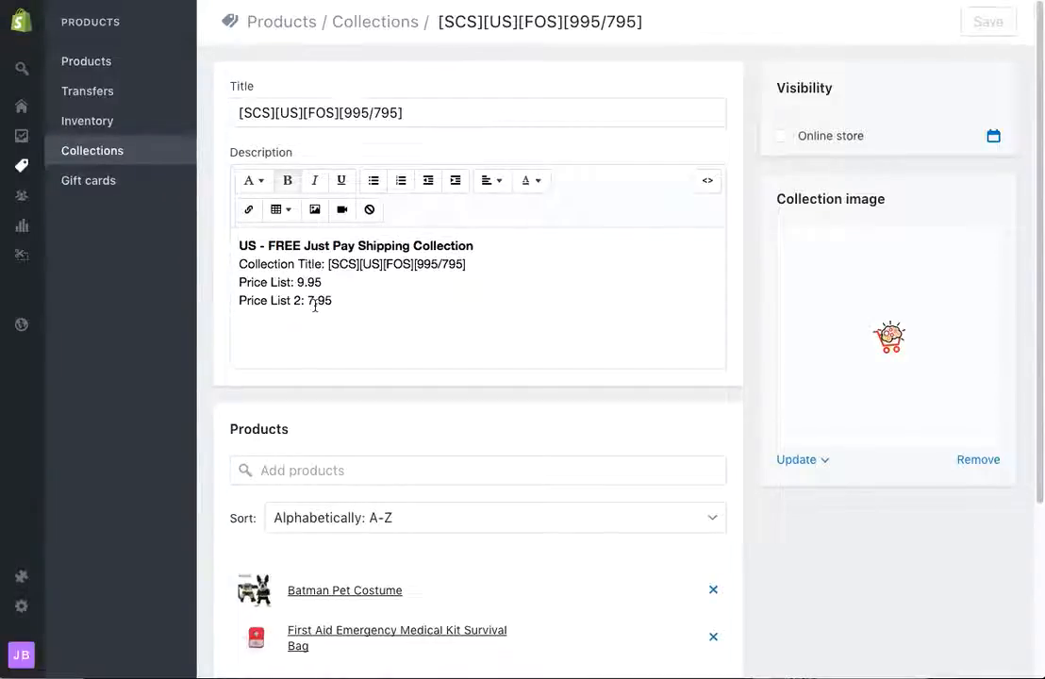
scroll(533, 325, down, 5)
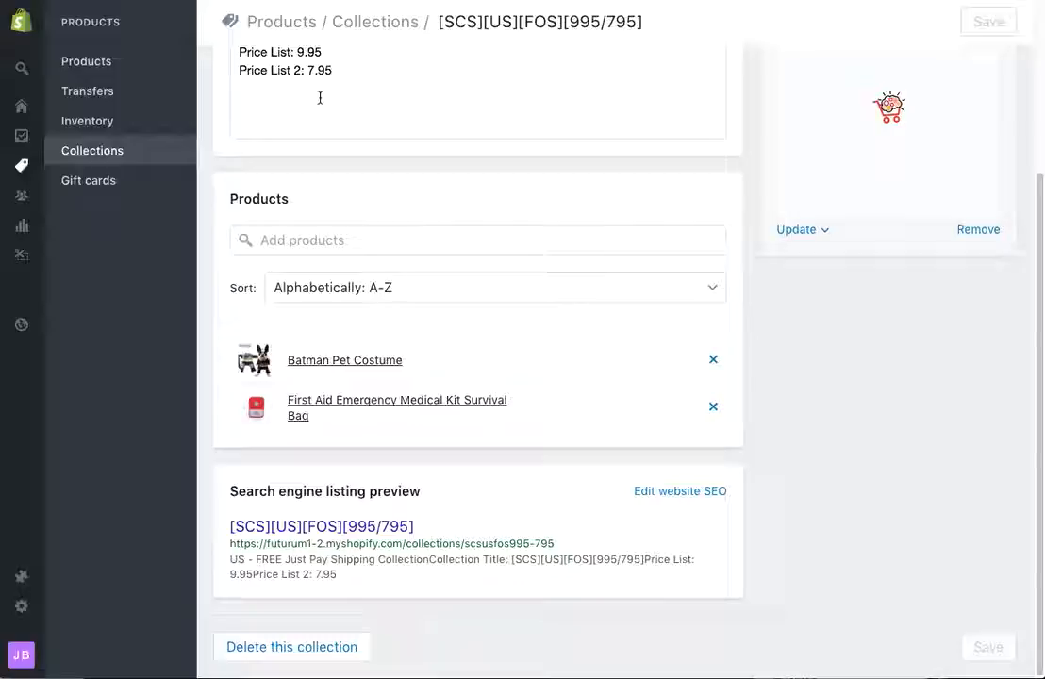
scroll(588, 212, up, 3)
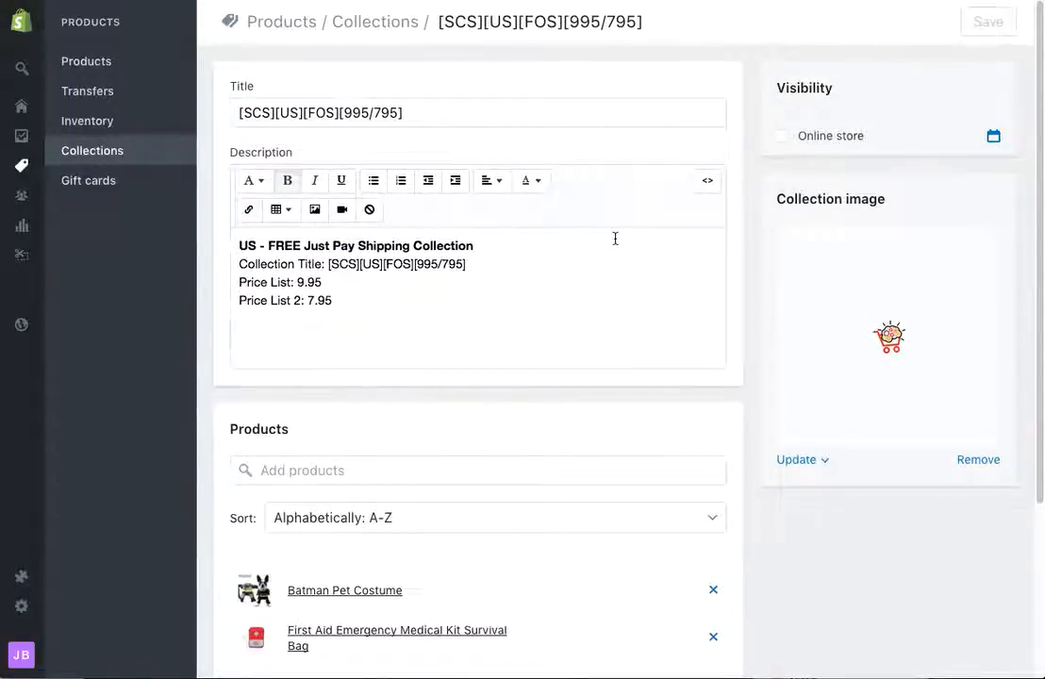